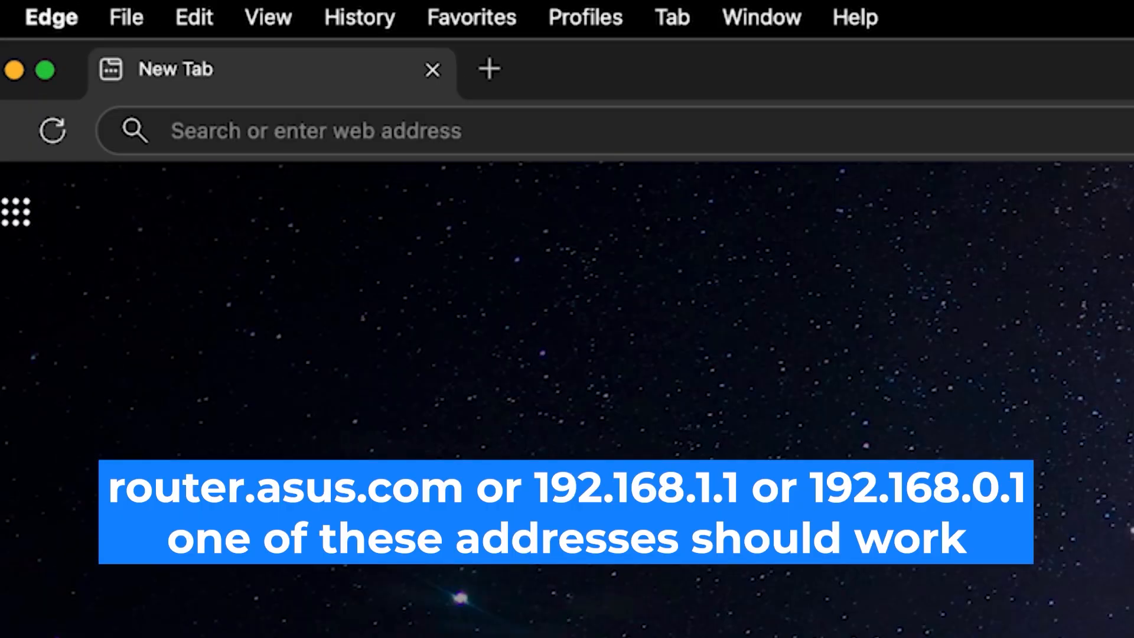
Click into Edge's address bar to begin entering the router's address
{"action": "left_click", "coordinate": [173, 130]}
Load 192.168.0.1 and try signing in as admin with the default password, retrying once
{"action": "type", "text": "192.168.0"}
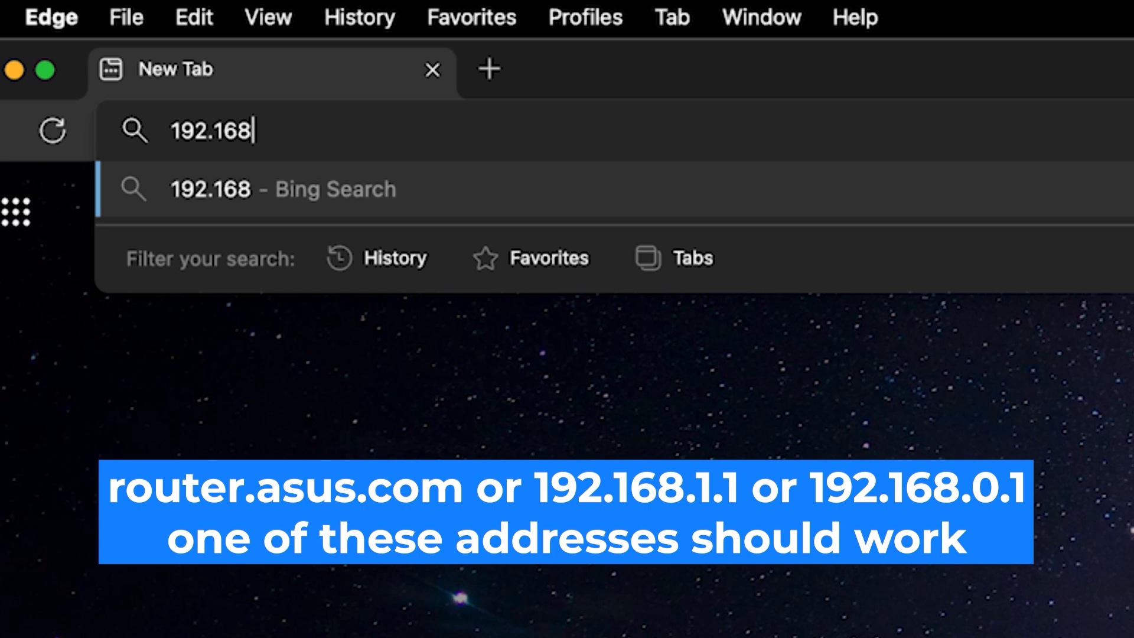
{"action": "type", "text": ".1"}
{"action": "key", "text": "Return"}
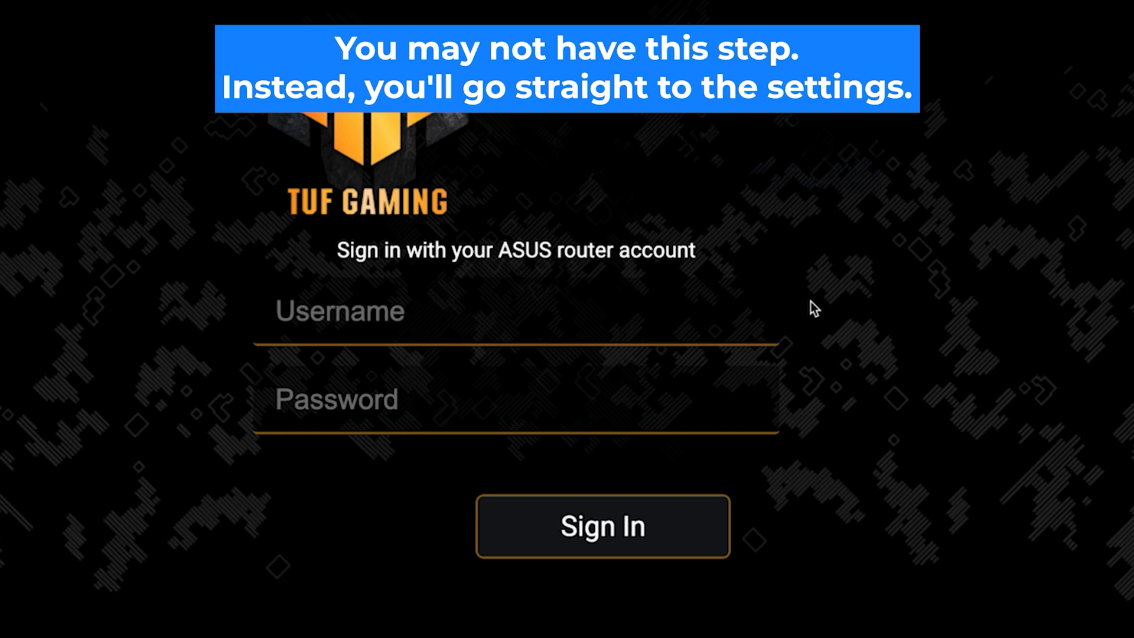
{"action": "left_click", "coordinate": [693, 326]}
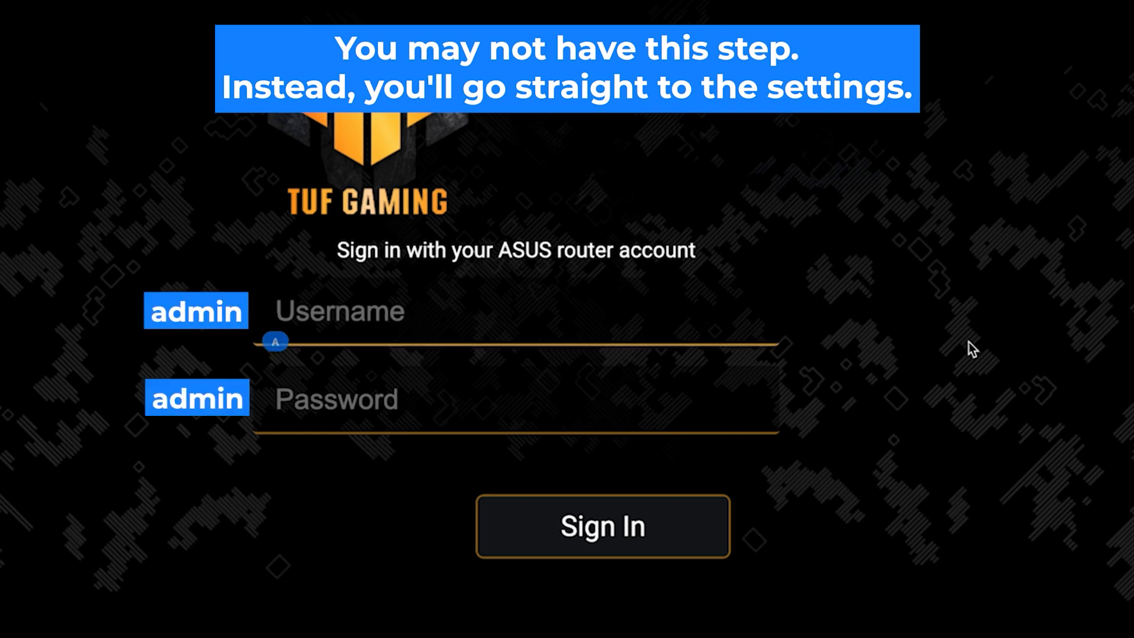
{"action": "key", "text": "Tab"}
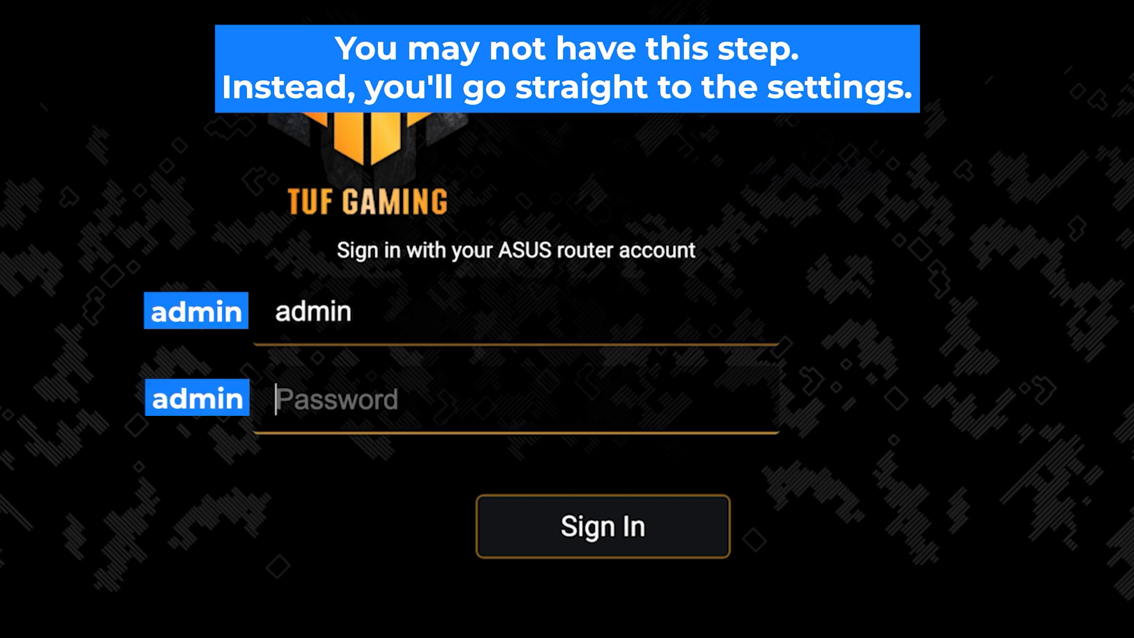
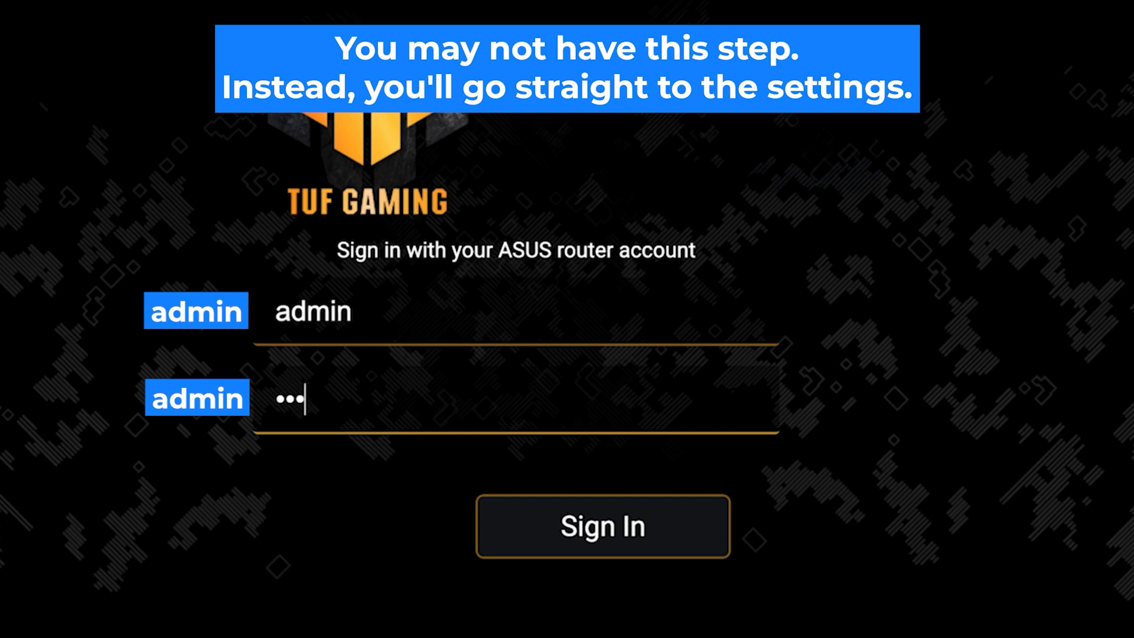
{"action": "type", "text": "•••••"}
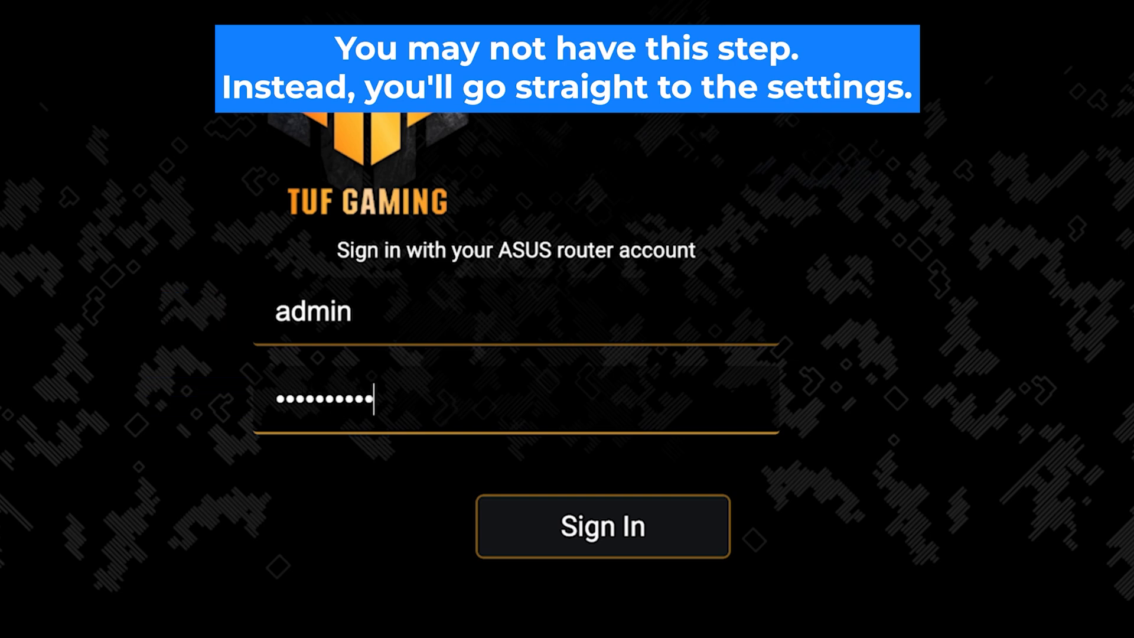
{"action": "left_click", "coordinate": [610, 542]}
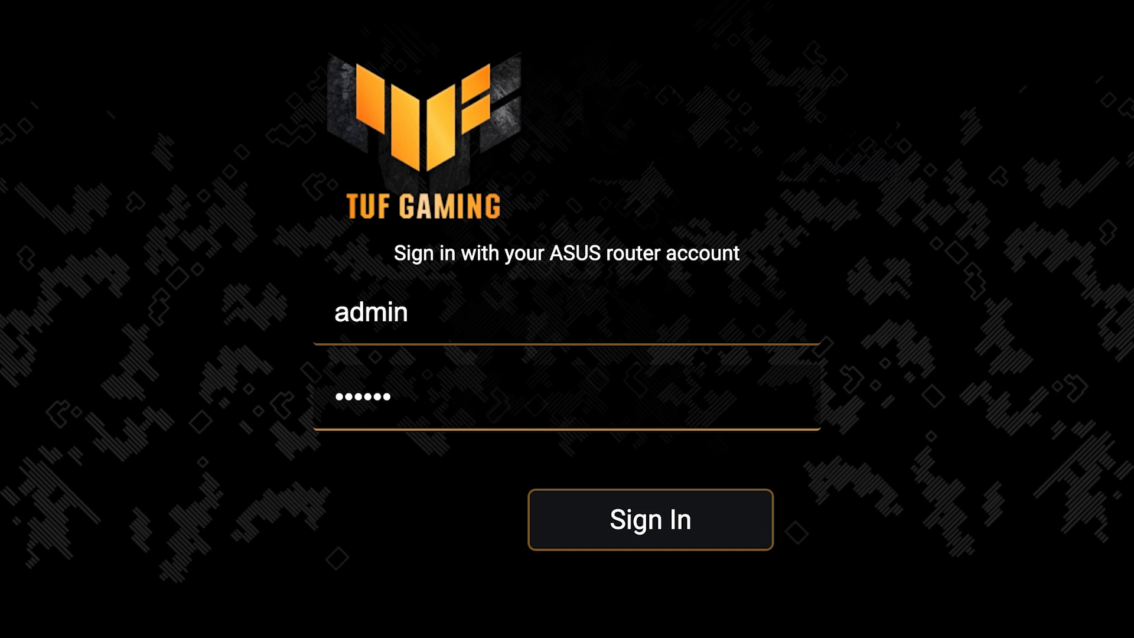
{"action": "type", "text": "****"}
{"action": "left_click", "coordinate": [654, 535]}
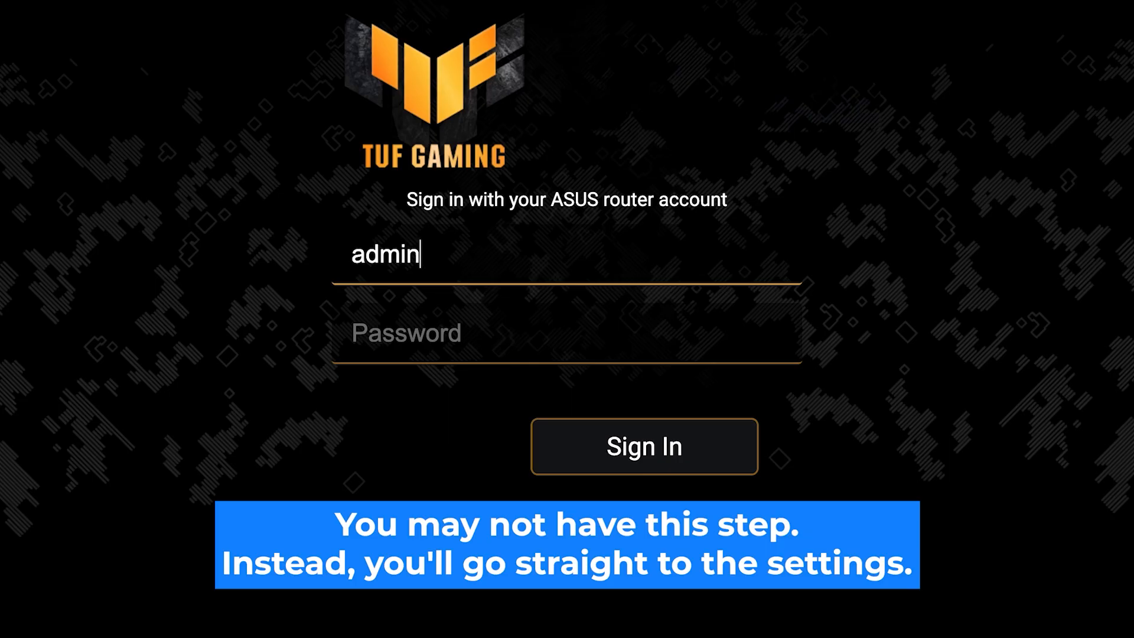
Re-enter the router password and sign in to reach the TUF-AX3000 V2 welcome page
{"action": "key", "text": "Tab"}
{"action": "type", "text": "•"}
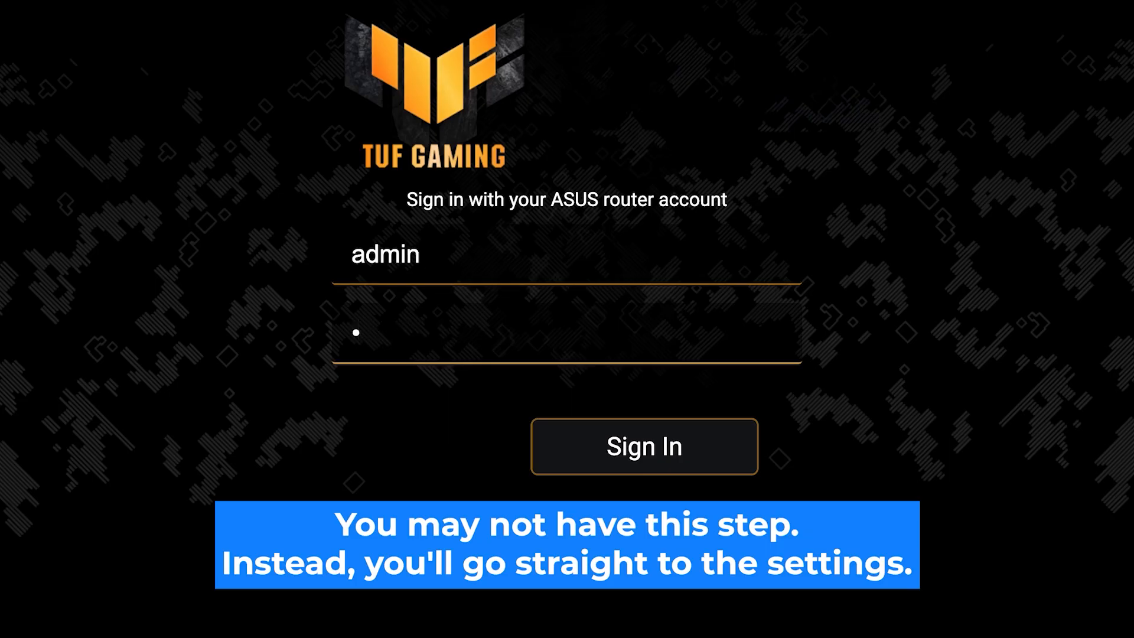
{"action": "type", "text": "•••••••••"}
{"action": "left_click", "coordinate": [654, 461]}
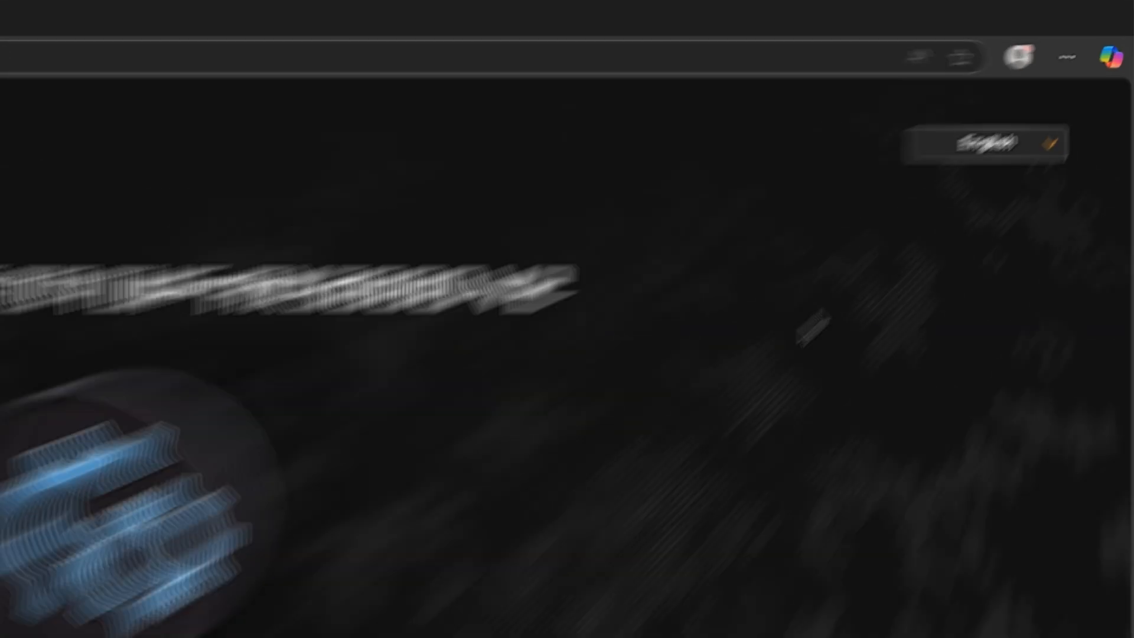
Choose Create a New Network and answer No to ISP special requirements
{"action": "left_click", "coordinate": [1075, 101]}
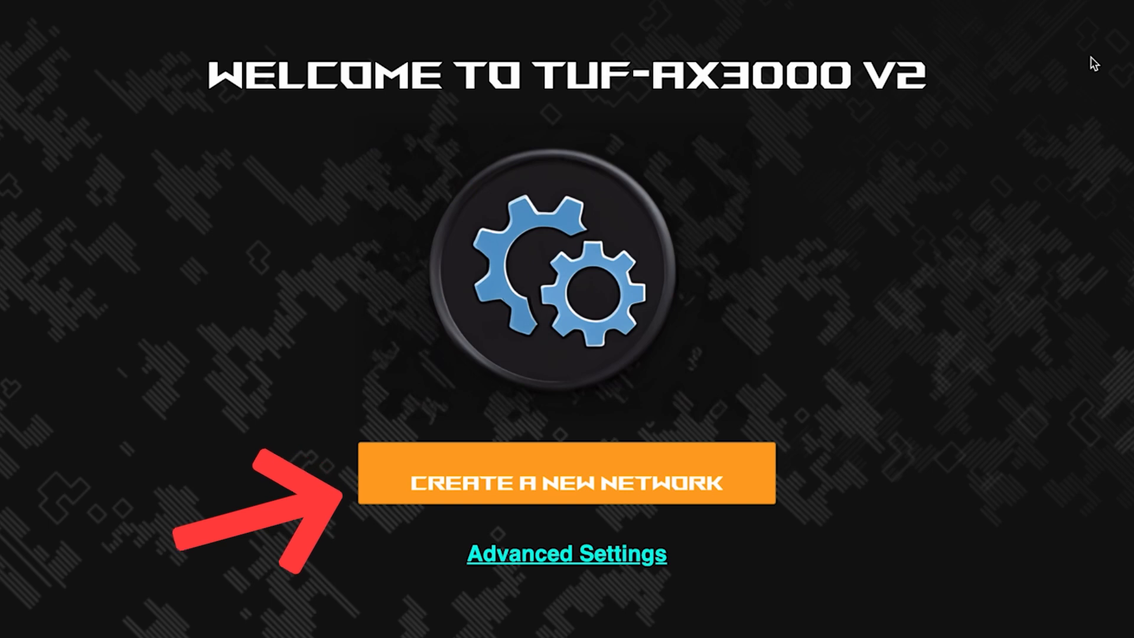
{"action": "left_click", "coordinate": [585, 486]}
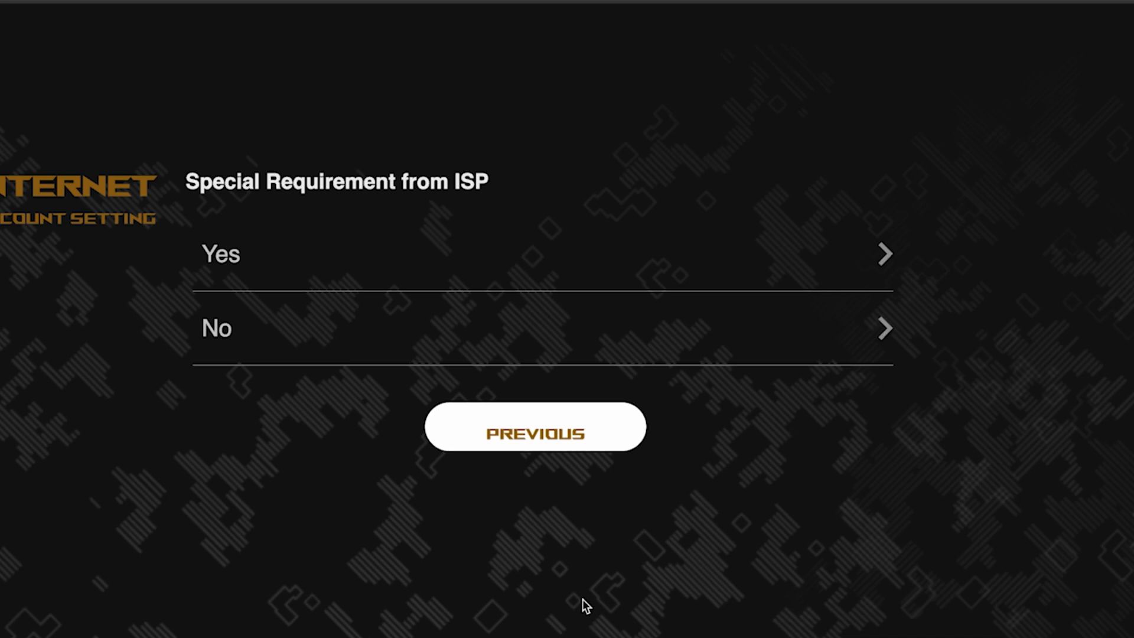
{"action": "left_click", "coordinate": [315, 328]}
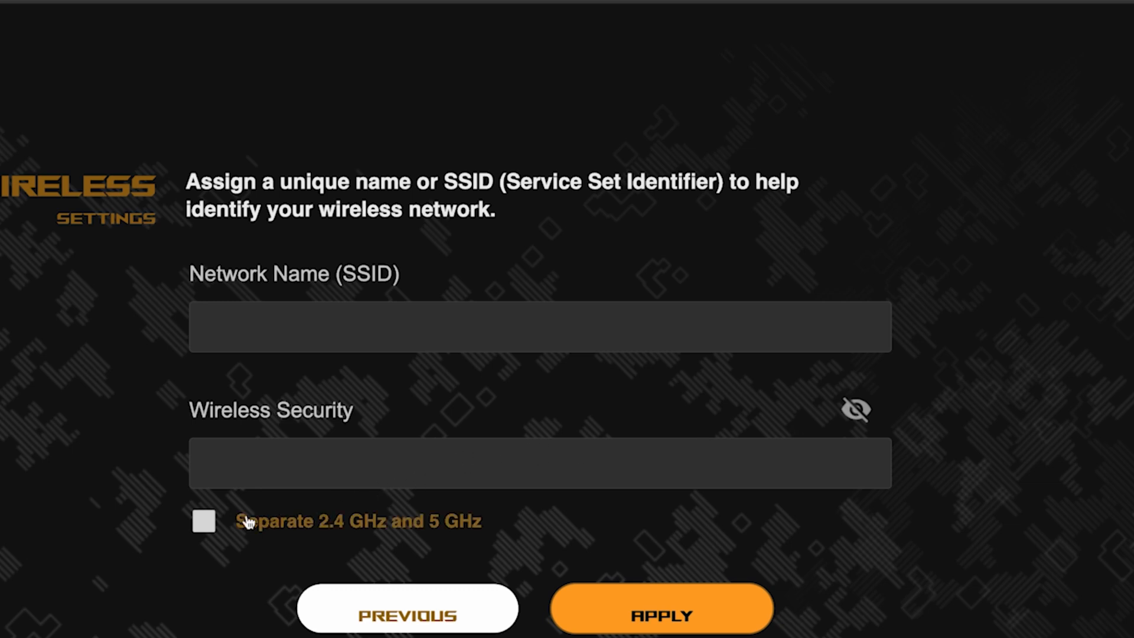
Separate the 2.4 GHz and 5 GHz bands, name the network asus with a Wi-Fi password, and apply
{"action": "left_click", "coordinate": [204, 523]}
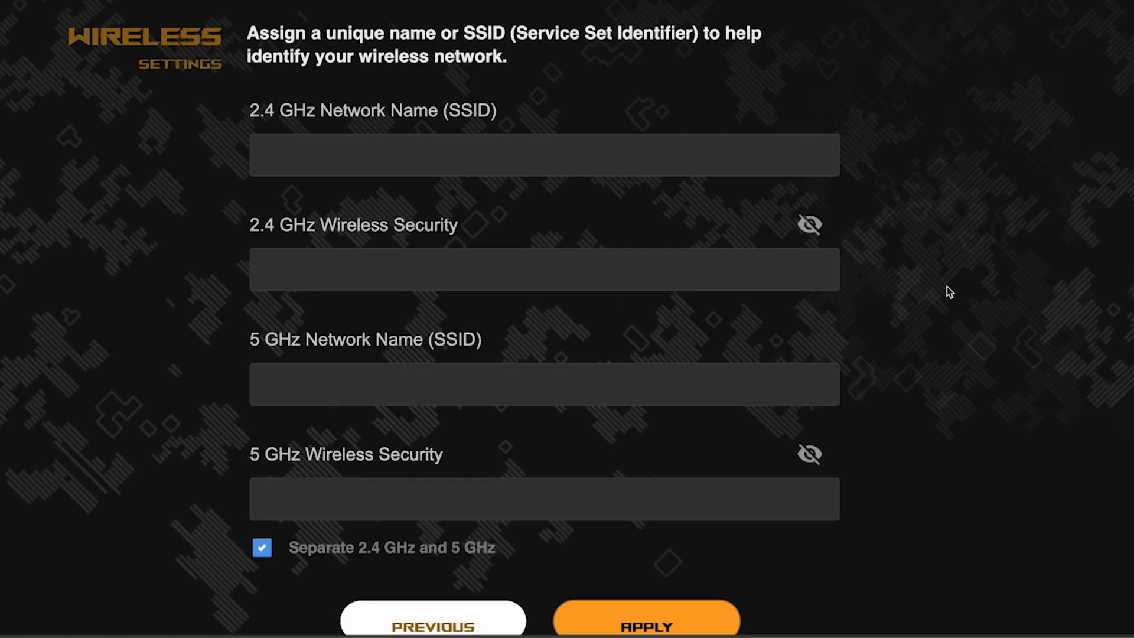
{"action": "left_click", "coordinate": [499, 155]}
{"action": "type", "text": "asus"}
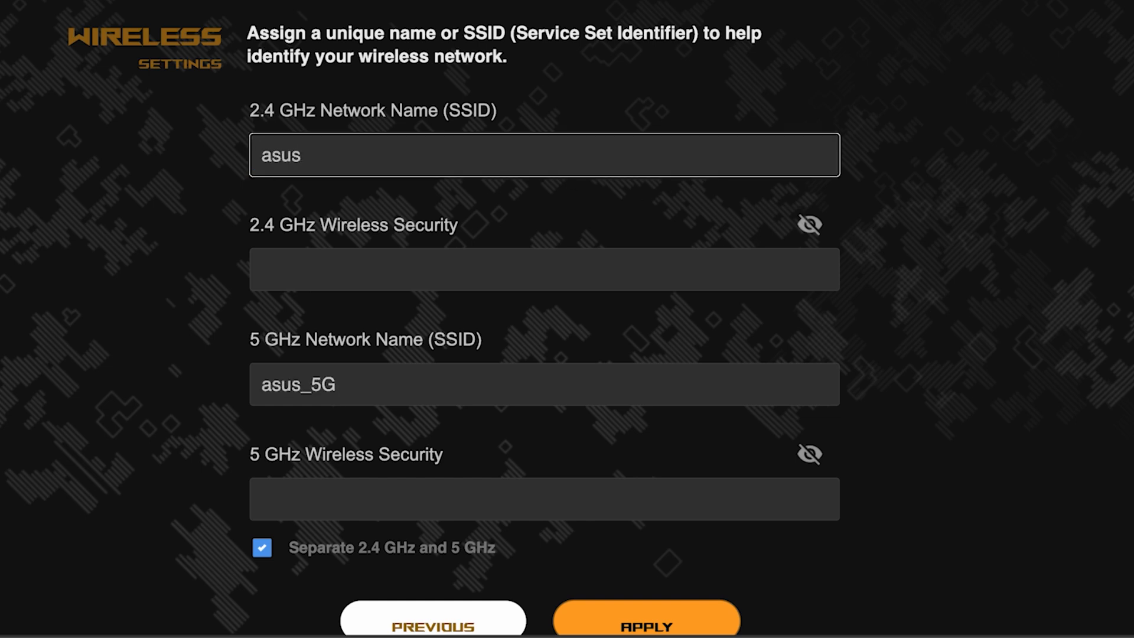
{"action": "left_click", "coordinate": [433, 261]}
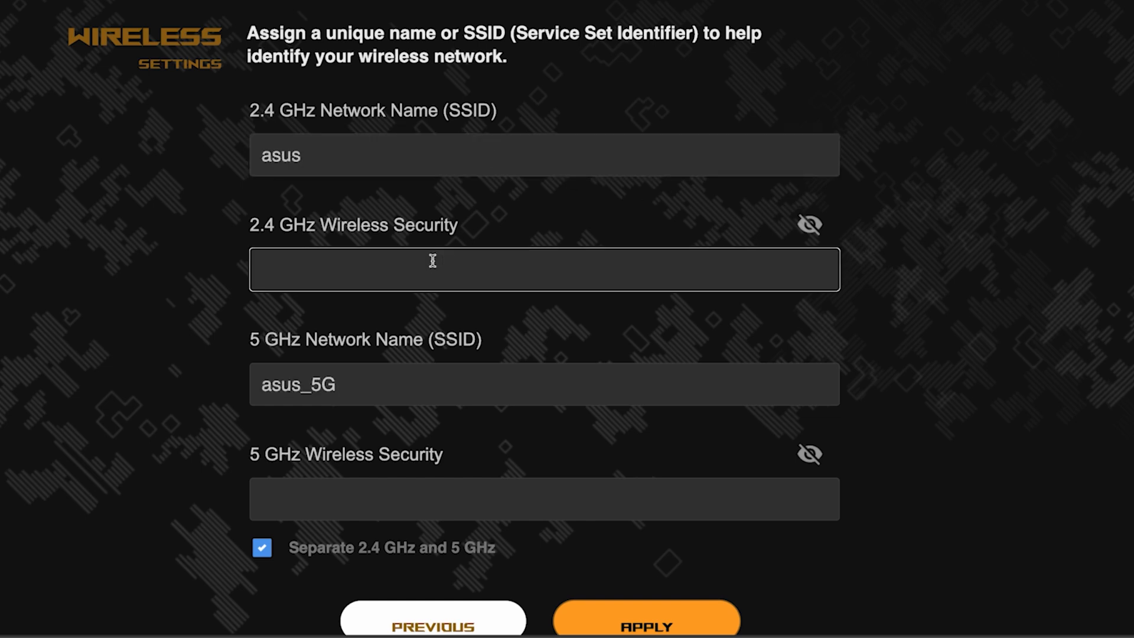
{"action": "type", "text": "•••••••••"}
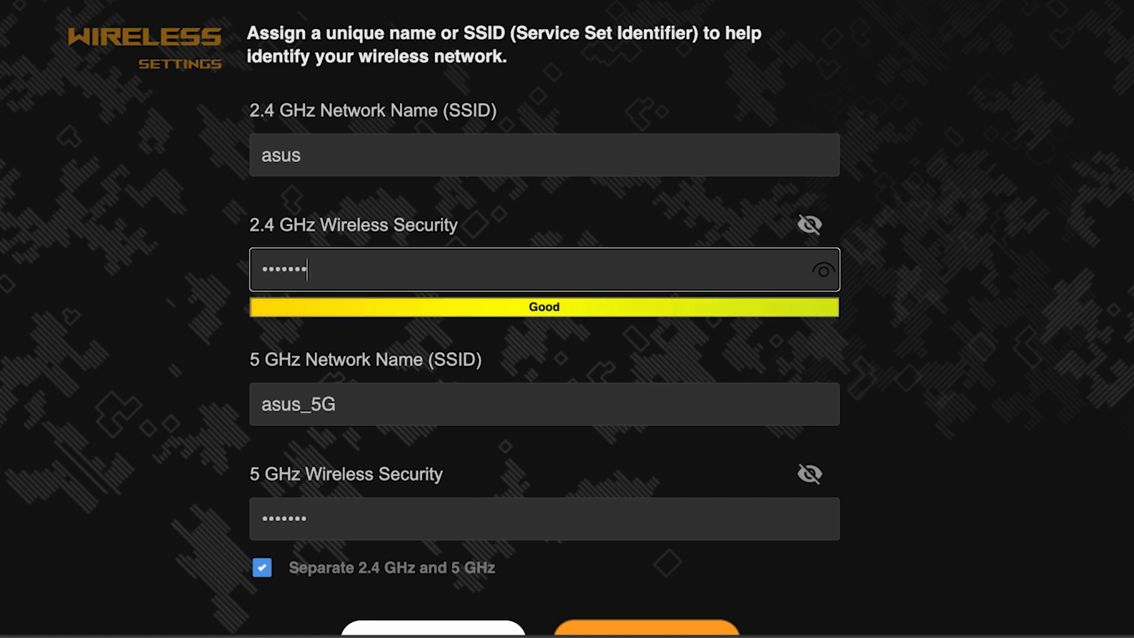
{"action": "type", "text": "•"}
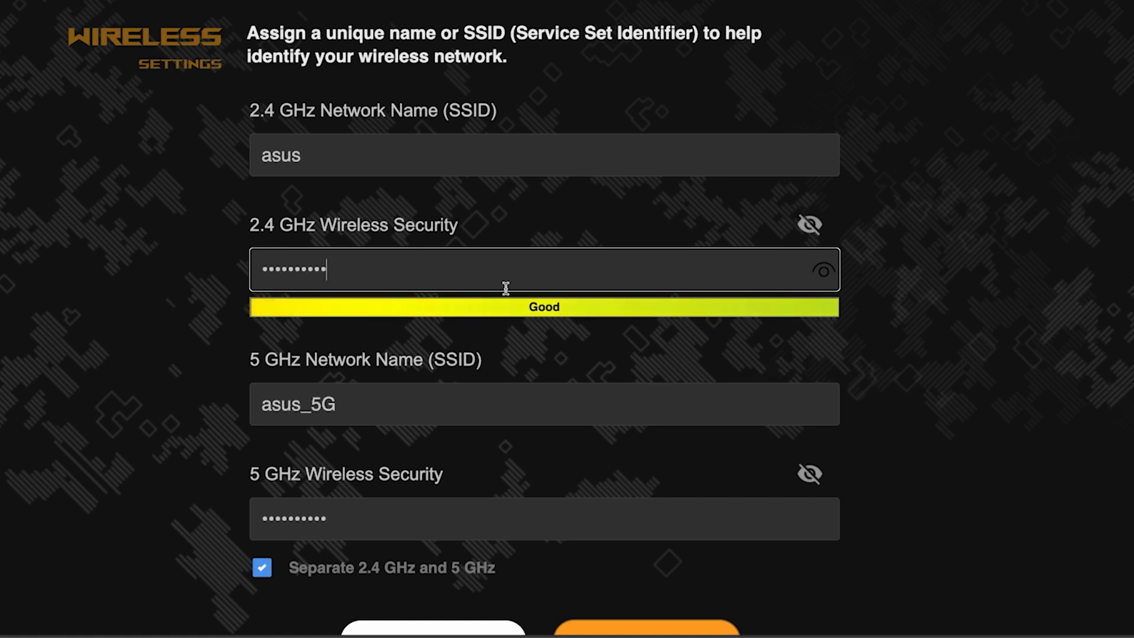
{"action": "left_click", "coordinate": [828, 275]}
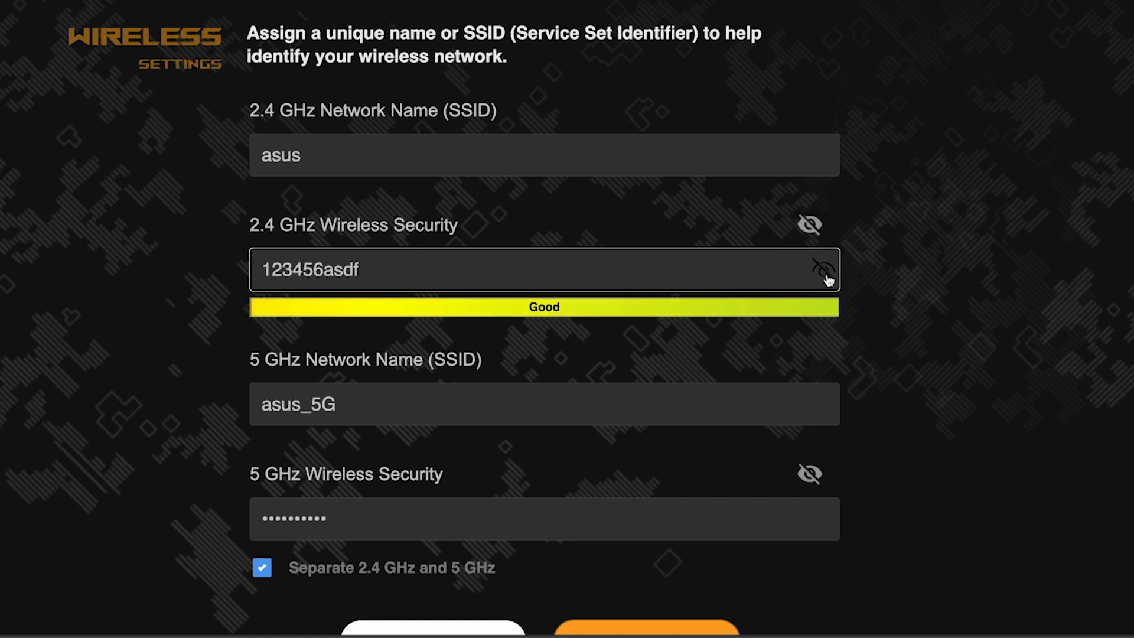
{"action": "left_click", "coordinate": [827, 275]}
{"action": "scroll", "coordinate": [918, 339], "scroll_direction": "down", "scroll_amount": 3}
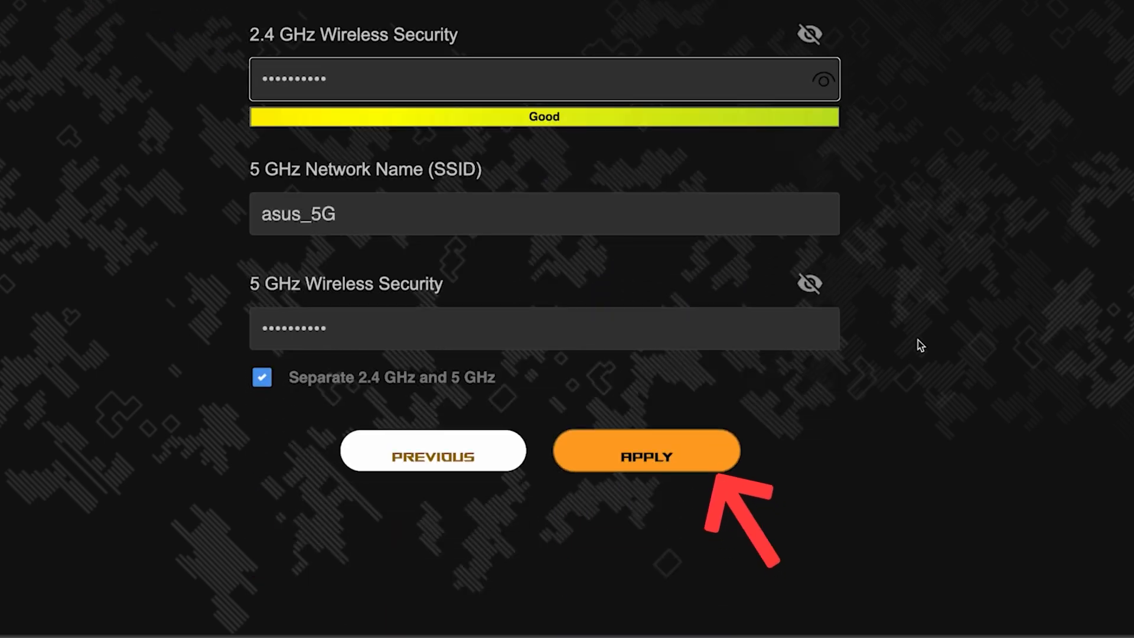
{"action": "left_click", "coordinate": [663, 452]}
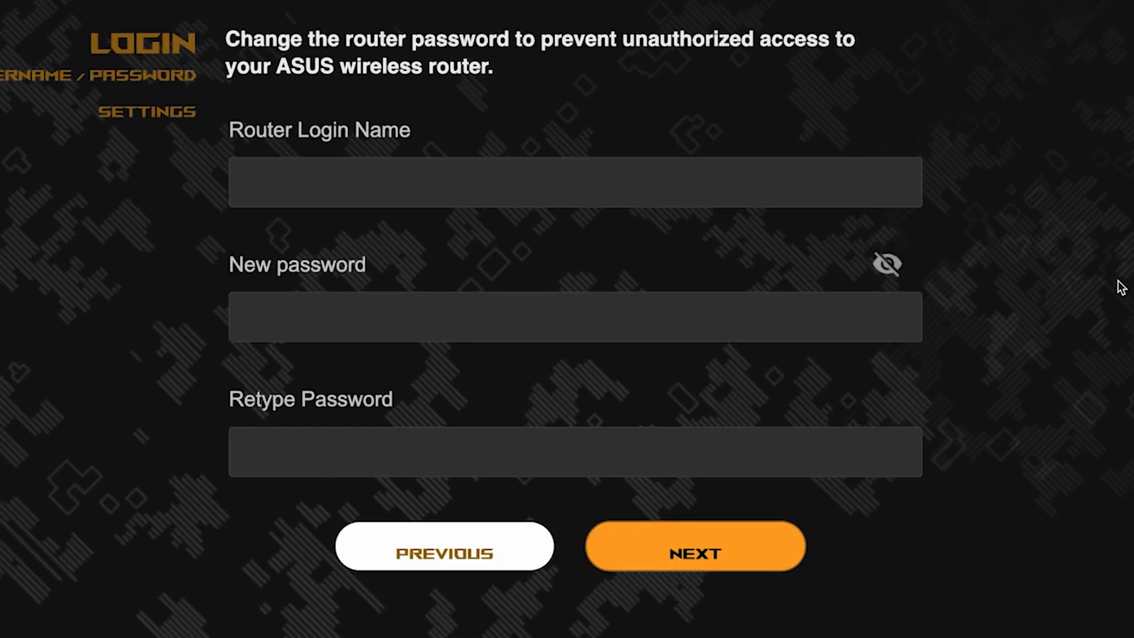
Set the router login name to admin with a new password, confirmed by retyping
{"action": "left_click", "coordinate": [714, 185]}
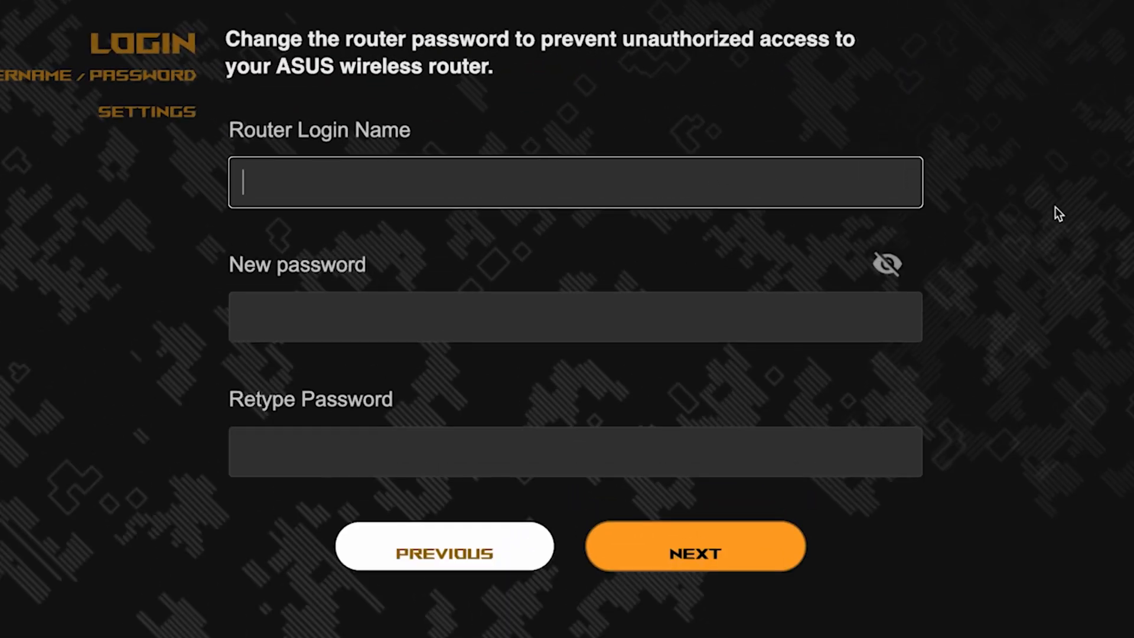
{"action": "type", "text": "admin"}
{"action": "left_click", "coordinate": [702, 325]}
{"action": "left_click", "coordinate": [904, 319]}
{"action": "left_click", "coordinate": [770, 477]}
{"action": "left_click", "coordinate": [910, 481]}
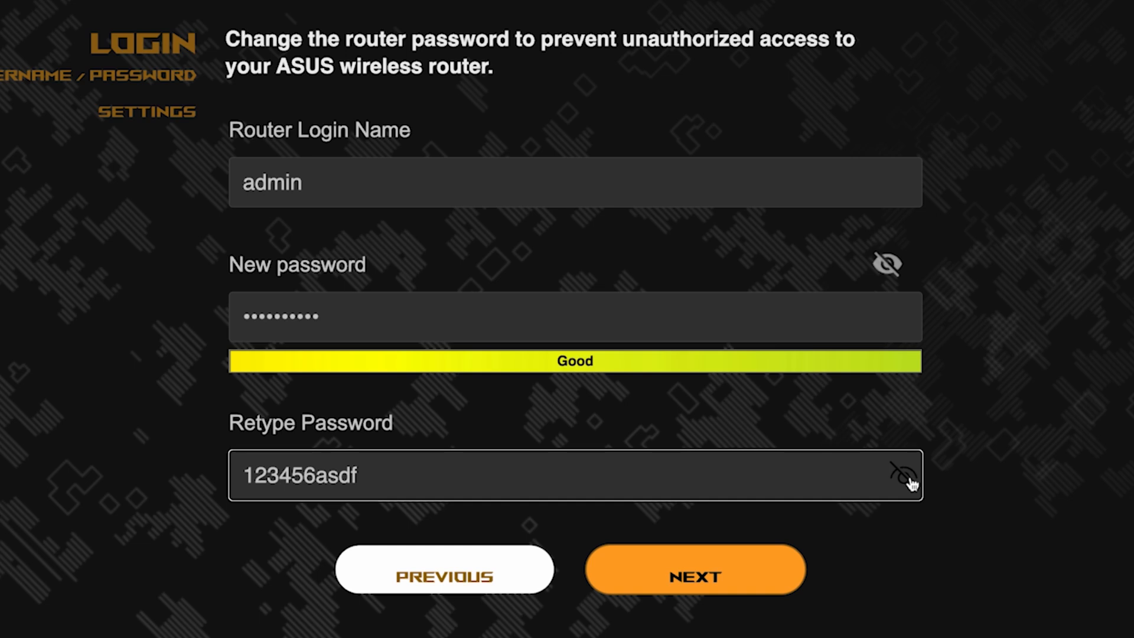
{"action": "left_click", "coordinate": [717, 578]}
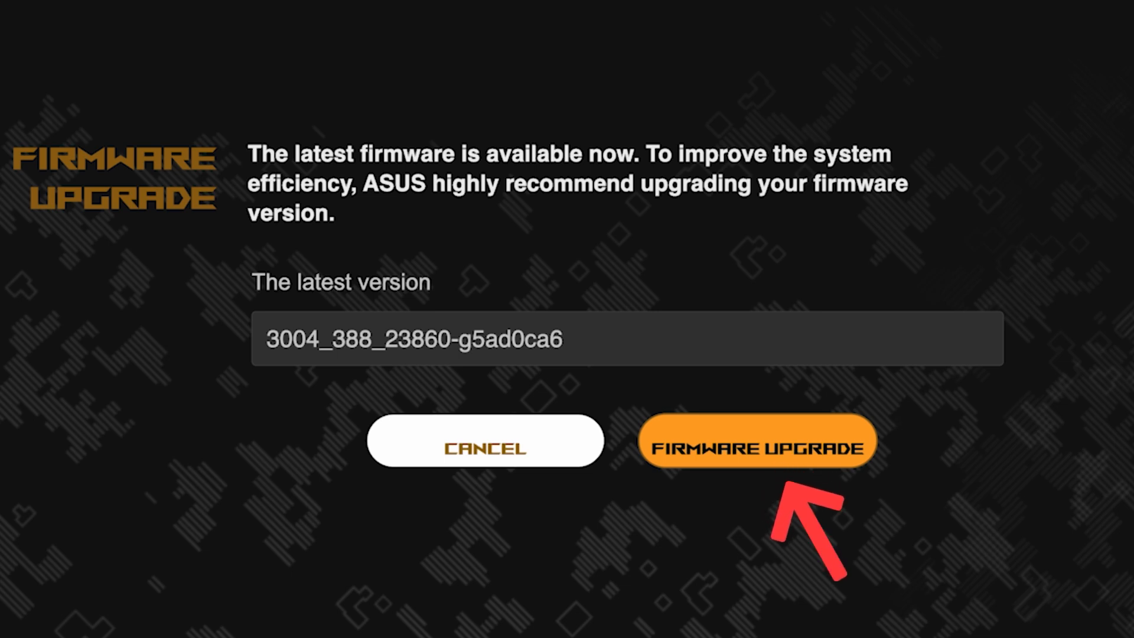
Accept the firmware upgrade and review the summary of the asus and asus_5G networks and keys
{"action": "left_click", "coordinate": [779, 462]}
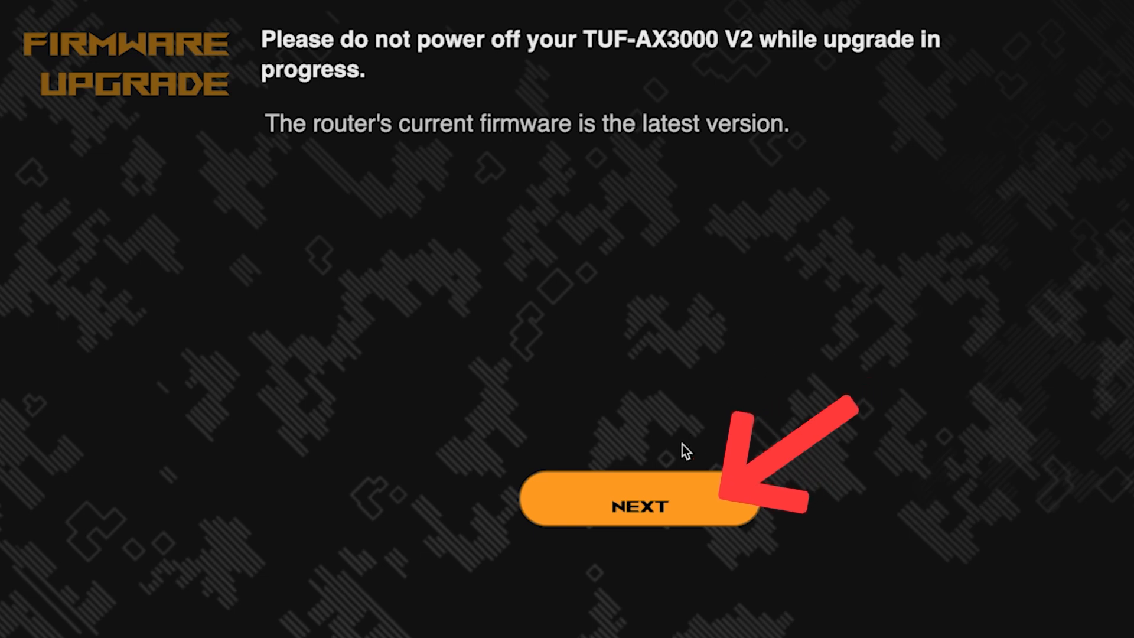
{"action": "left_click", "coordinate": [640, 506]}
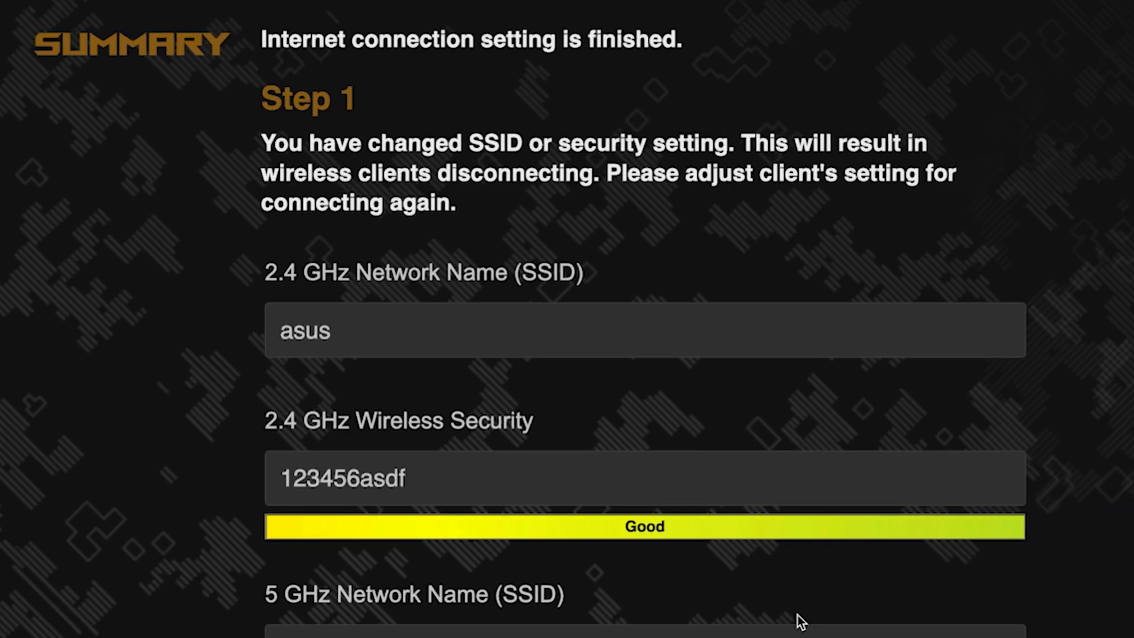
{"action": "scroll", "coordinate": [996, 306], "scroll_direction": "down", "scroll_amount": 4}
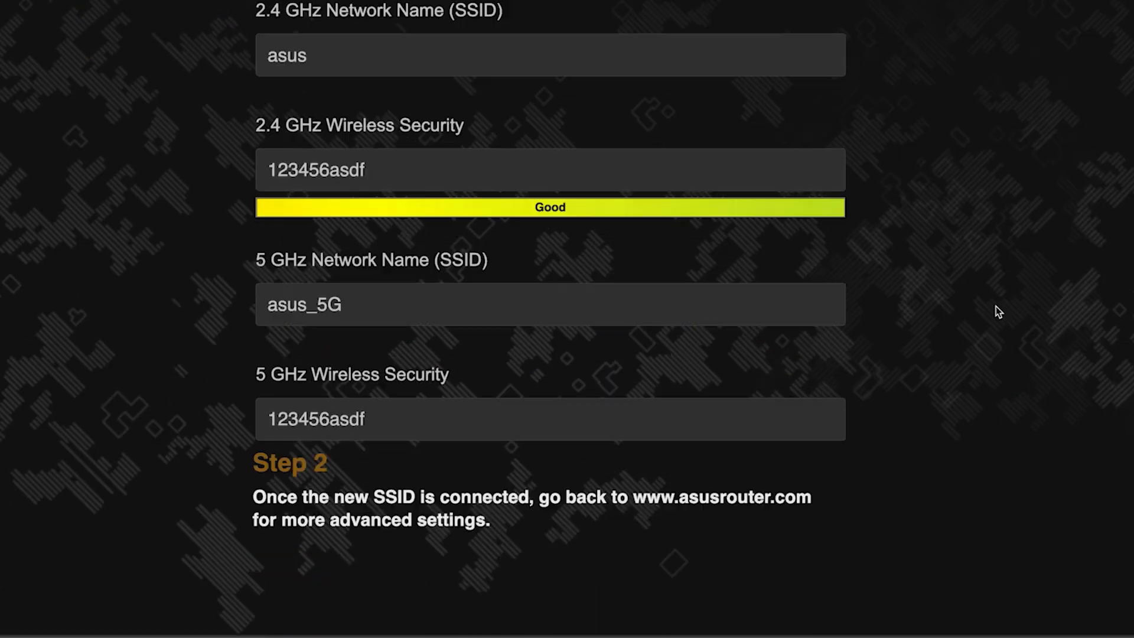
{"action": "scroll", "coordinate": [996, 306], "scroll_direction": "up", "scroll_amount": 2}
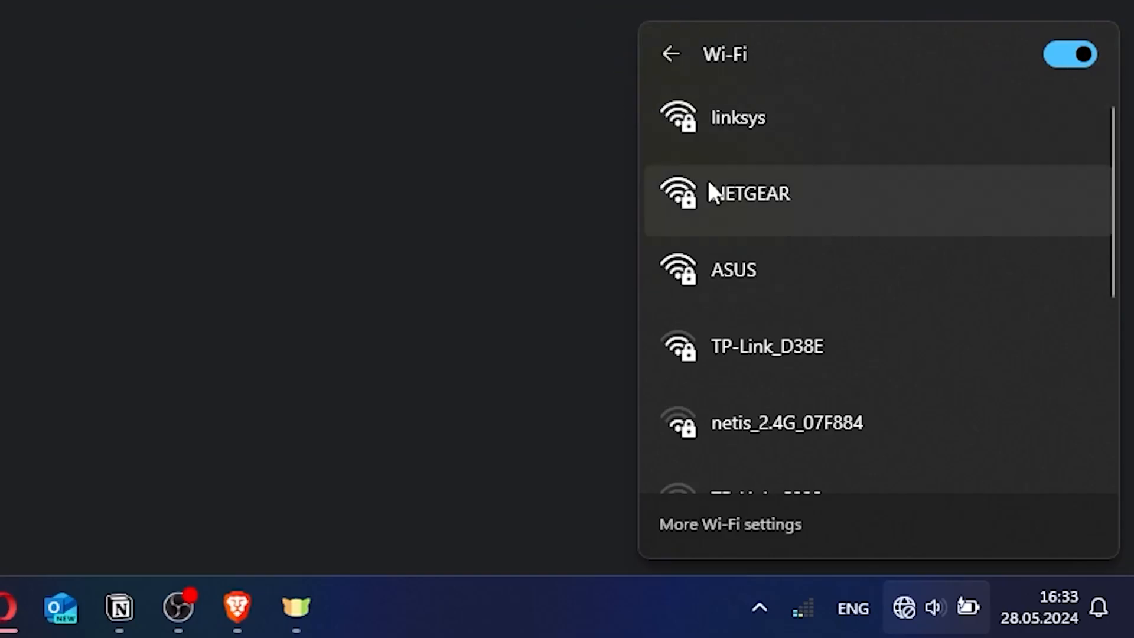
Join the PC to the ASUS Wi-Fi with its security key, then close the leftover Edge tab
{"action": "left_click", "coordinate": [763, 264]}
{"action": "left_click", "coordinate": [957, 396]}
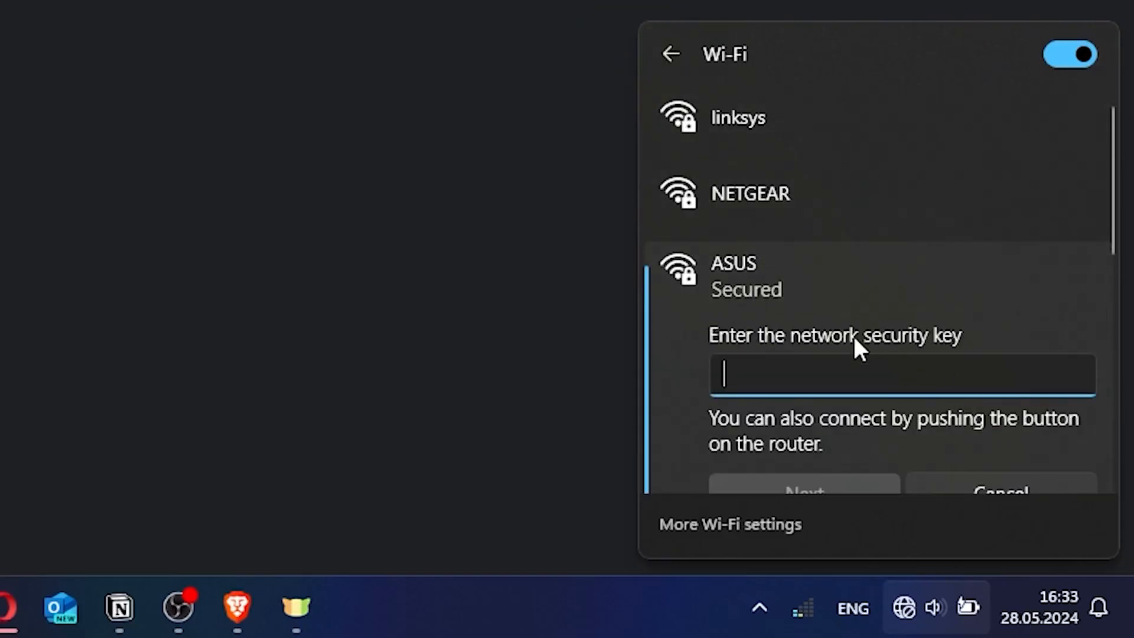
{"action": "type", "text": "********"}
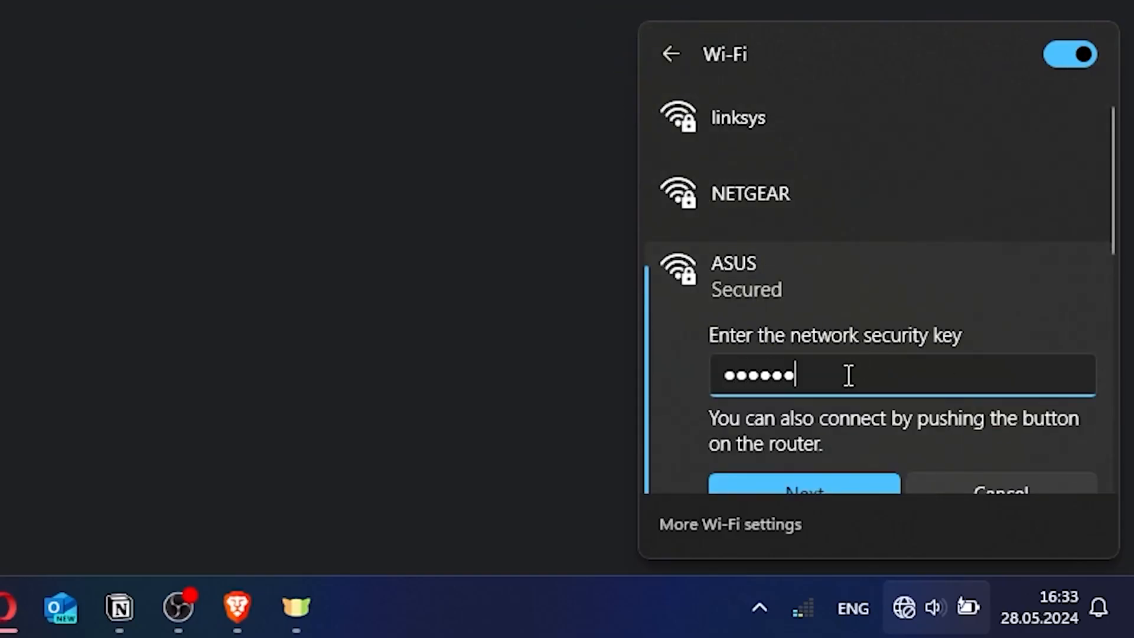
{"action": "type", "text": "*"}
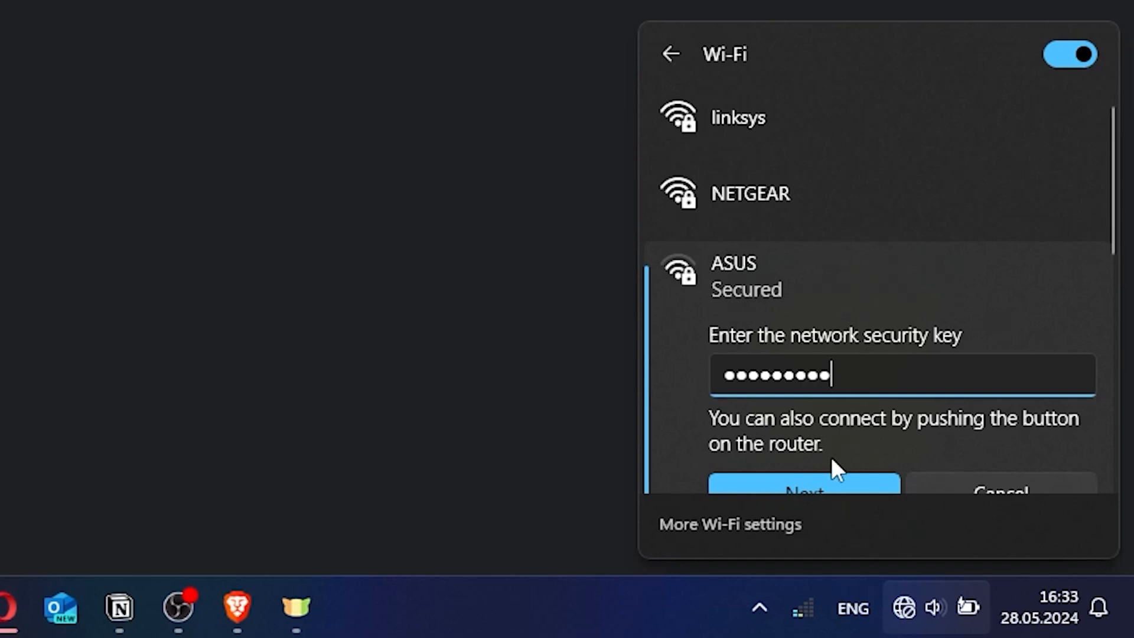
{"action": "left_click", "coordinate": [823, 477]}
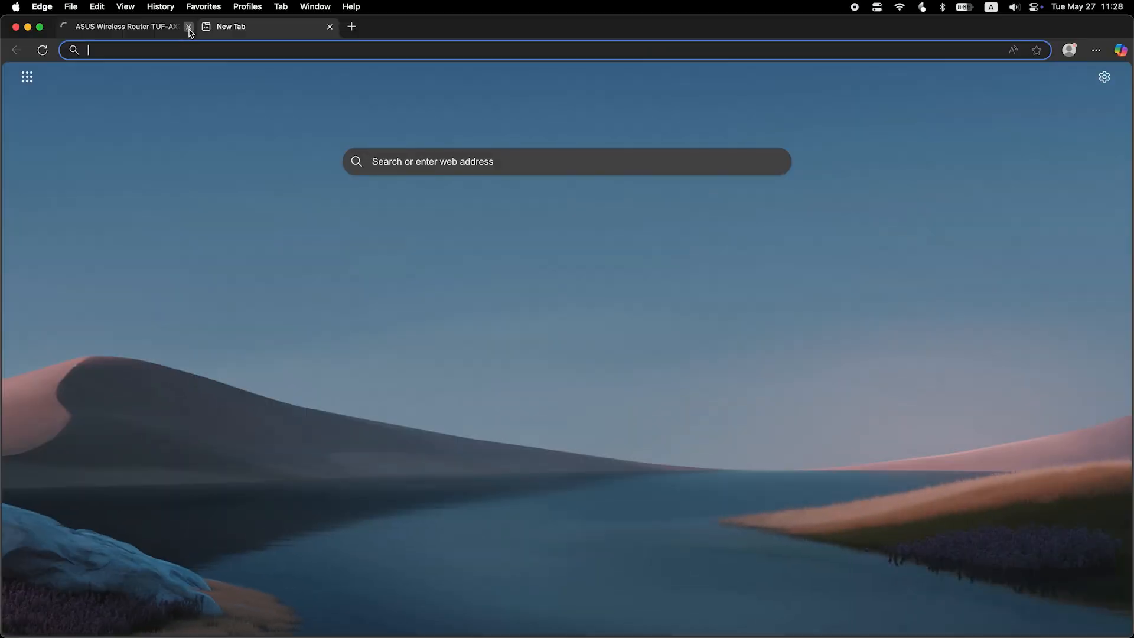
{"action": "left_click", "coordinate": [189, 27]}
Go to asusrouter.com and sign in as admin to reach the Network Map
{"action": "type", "text": "asus"}
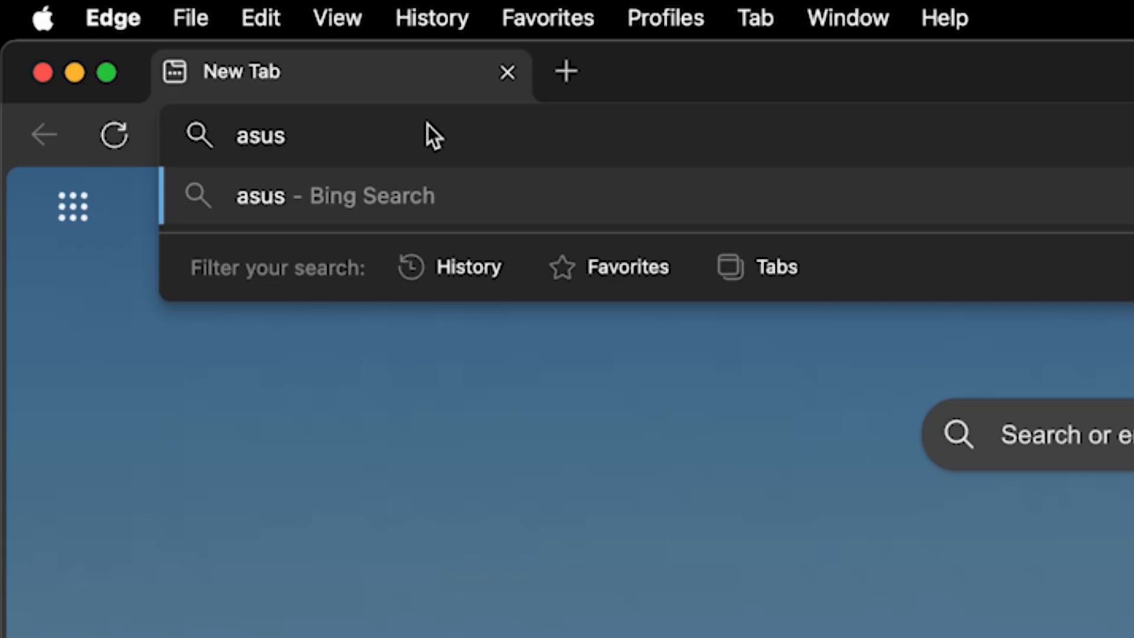
{"action": "type", "text": "router.com"}
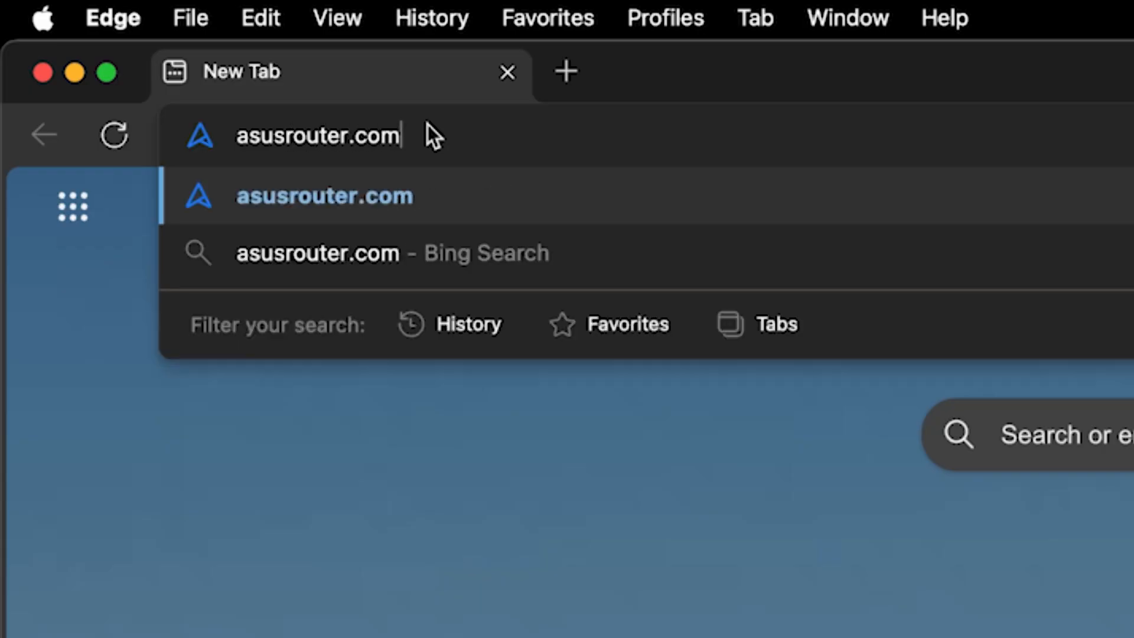
{"action": "key", "text": "Return"}
{"action": "type", "text": "admin"}
{"action": "key", "text": "Tab"}
{"action": "type", "text": "**********"}
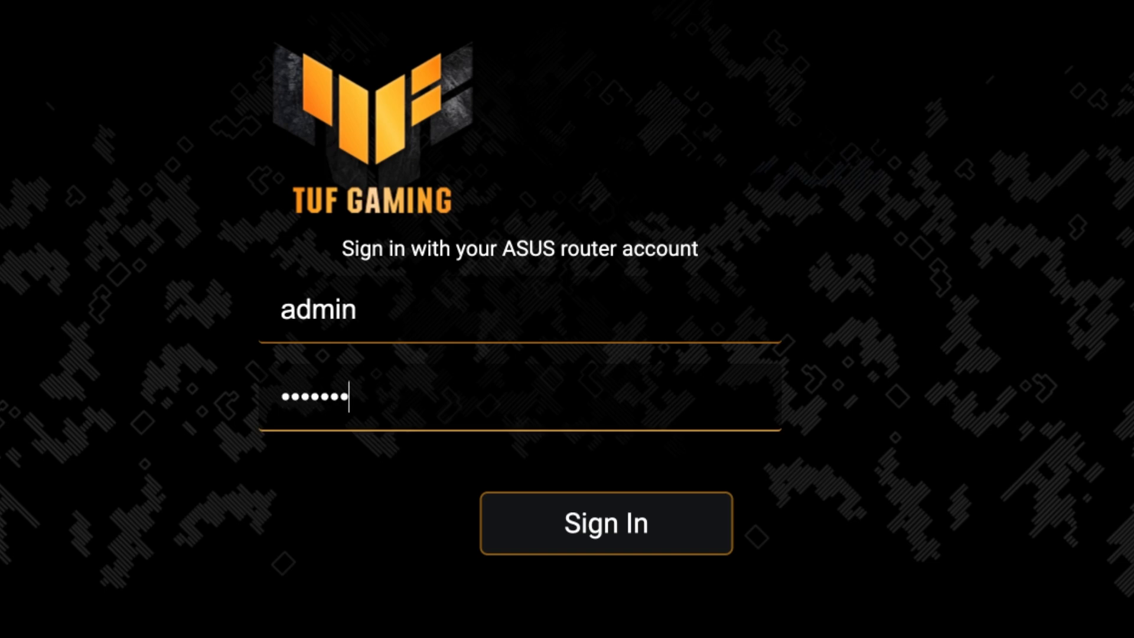
{"action": "left_click", "coordinate": [625, 535]}
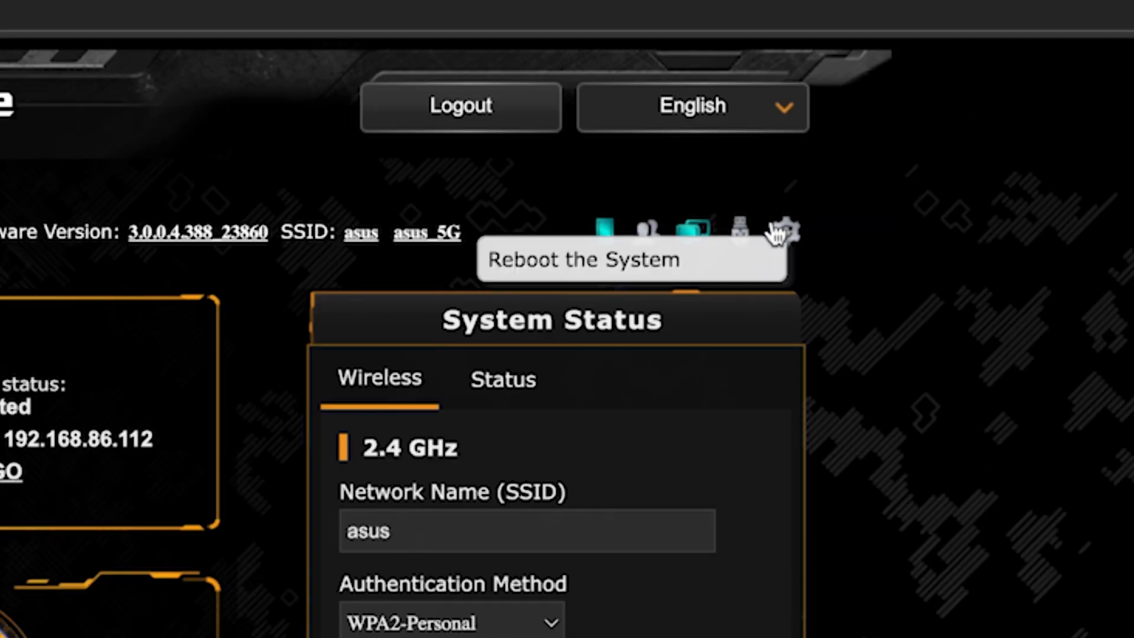
Reboot the router and confirm, then pick the ASUS network again in Wi-Fi settings
{"action": "left_click", "coordinate": [789, 232]}
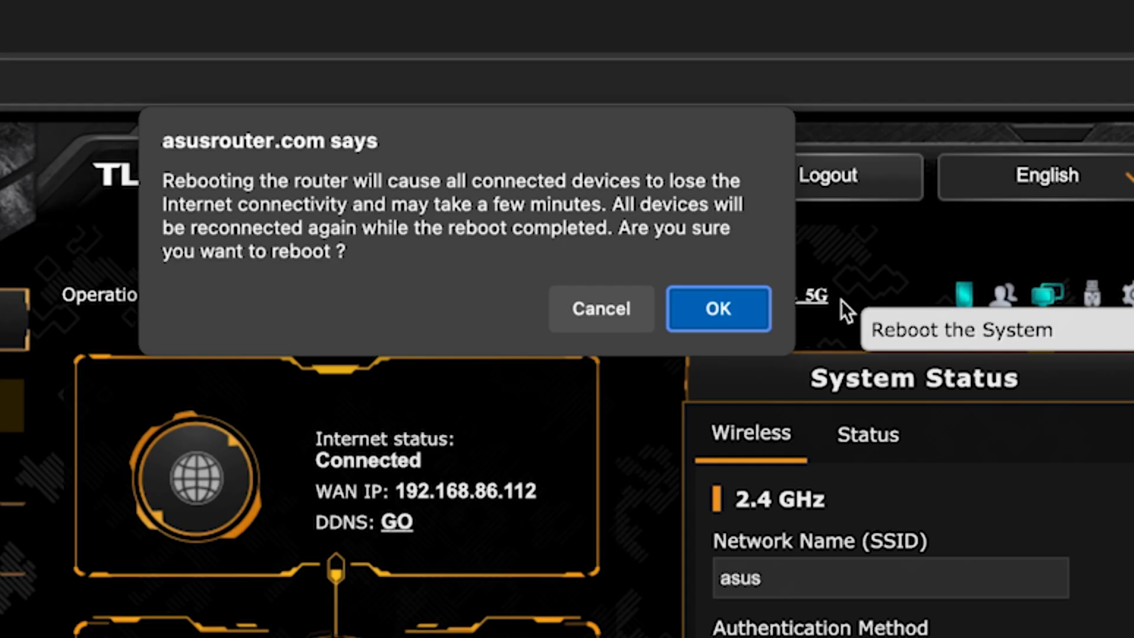
{"action": "left_click", "coordinate": [742, 307]}
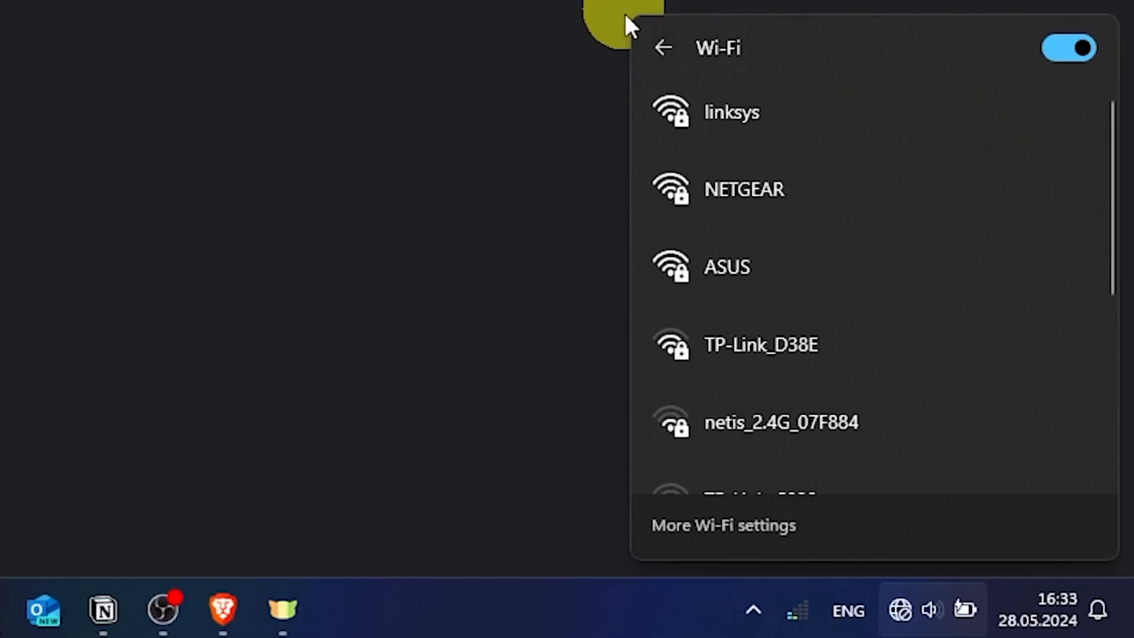
{"action": "left_click", "coordinate": [757, 260]}
Rejoin the ASUS Wi-Fi network with its security key, then enter 'fff' in the browser to test
{"action": "left_click", "coordinate": [954, 392]}
{"action": "type", "text": "*********"}
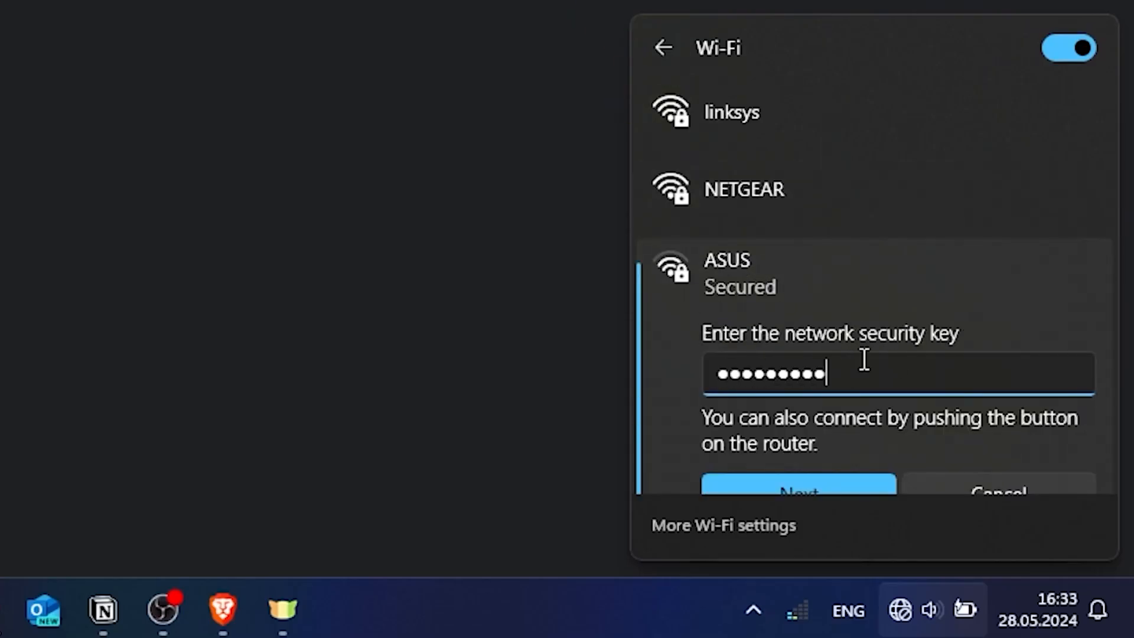
{"action": "left_click", "coordinate": [821, 482]}
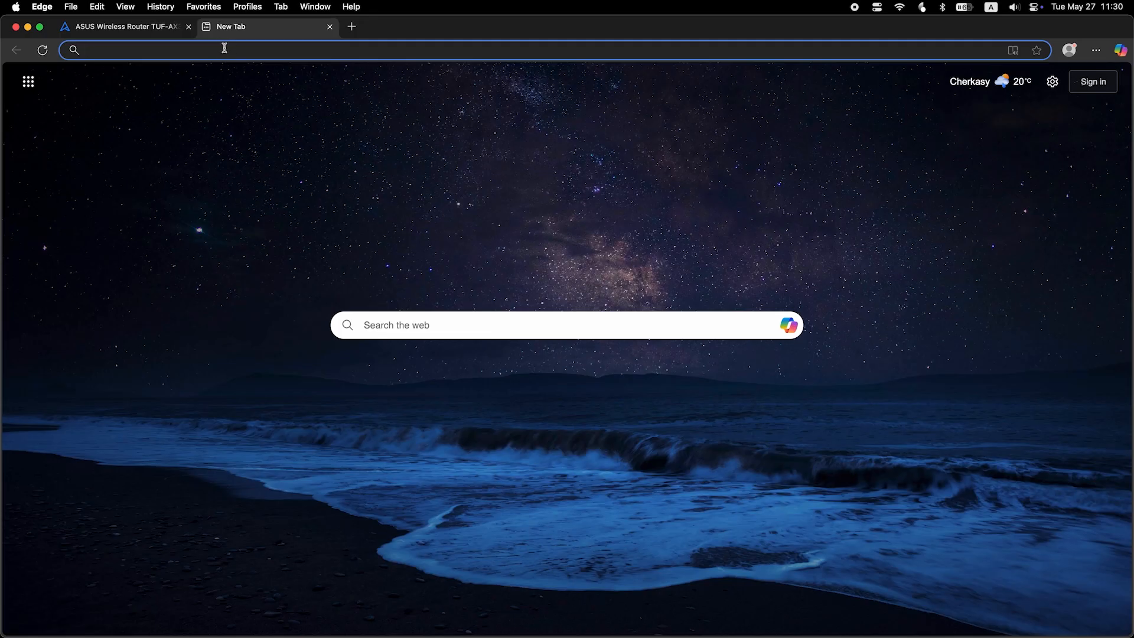
{"action": "type", "text": "fff"}
{"action": "key", "text": "Return"}
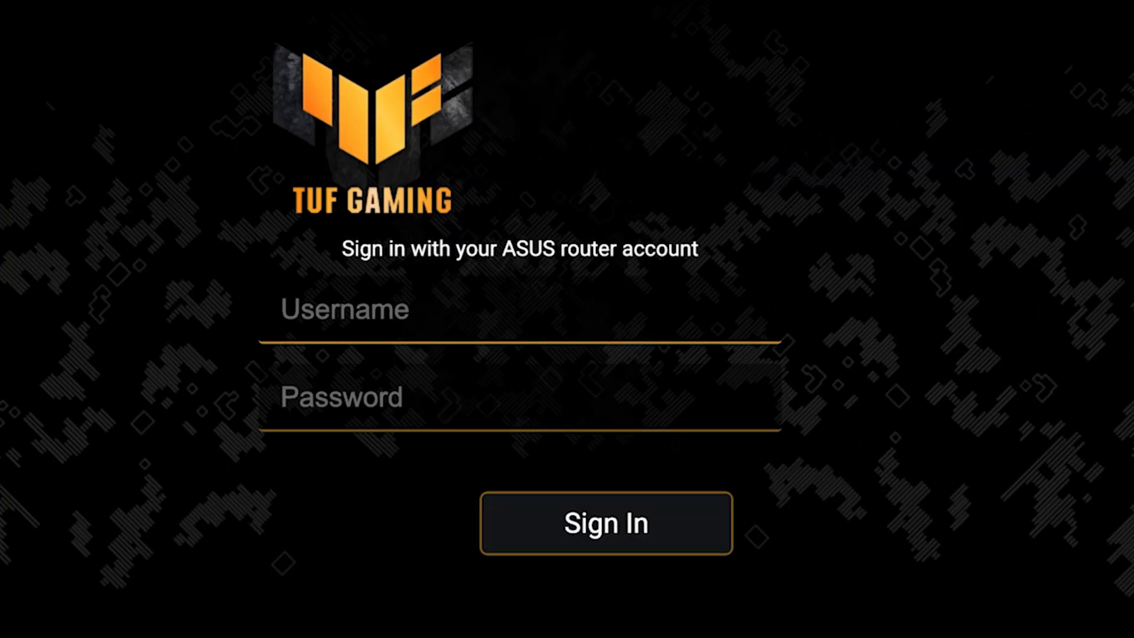
Sign back in to the router with the admin username and password
{"action": "left_click", "coordinate": [757, 321]}
{"action": "key", "text": "Tab"}
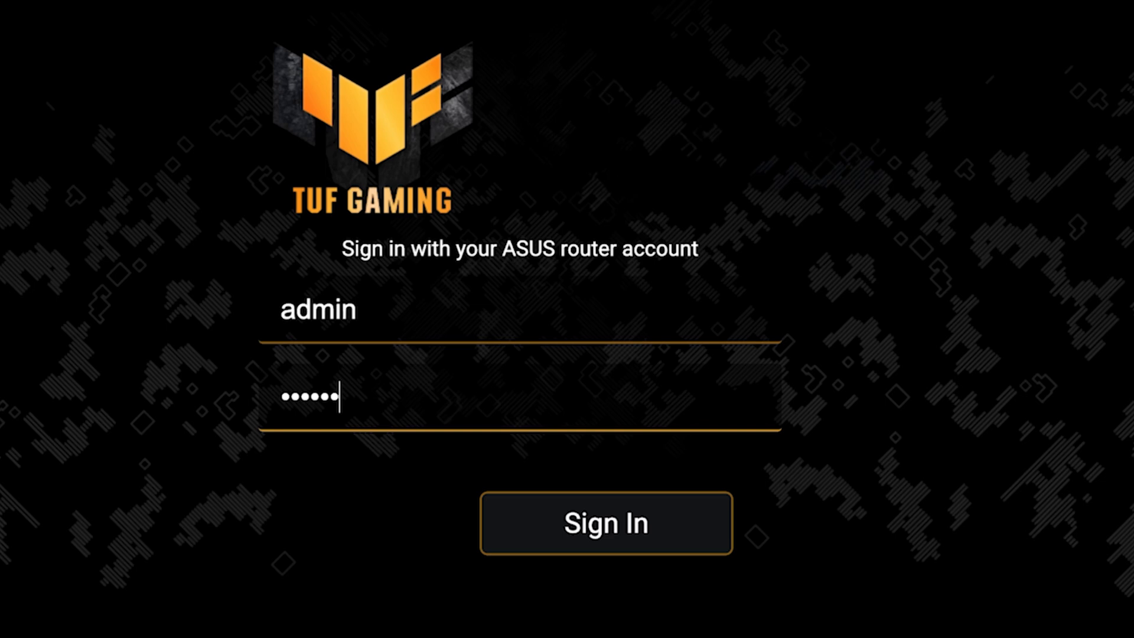
{"action": "key", "text": "Return"}
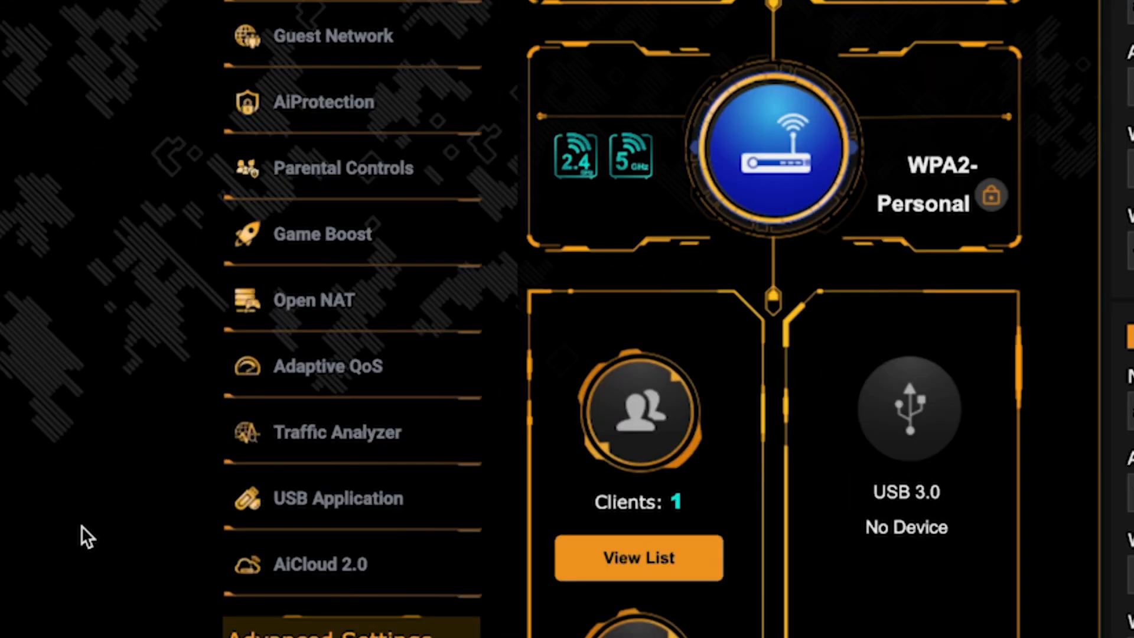
Go to Advanced Settings > WAN to view the Internet Connection settings
{"action": "scroll", "coordinate": [178, 461], "scroll_direction": "down", "scroll_amount": 3}
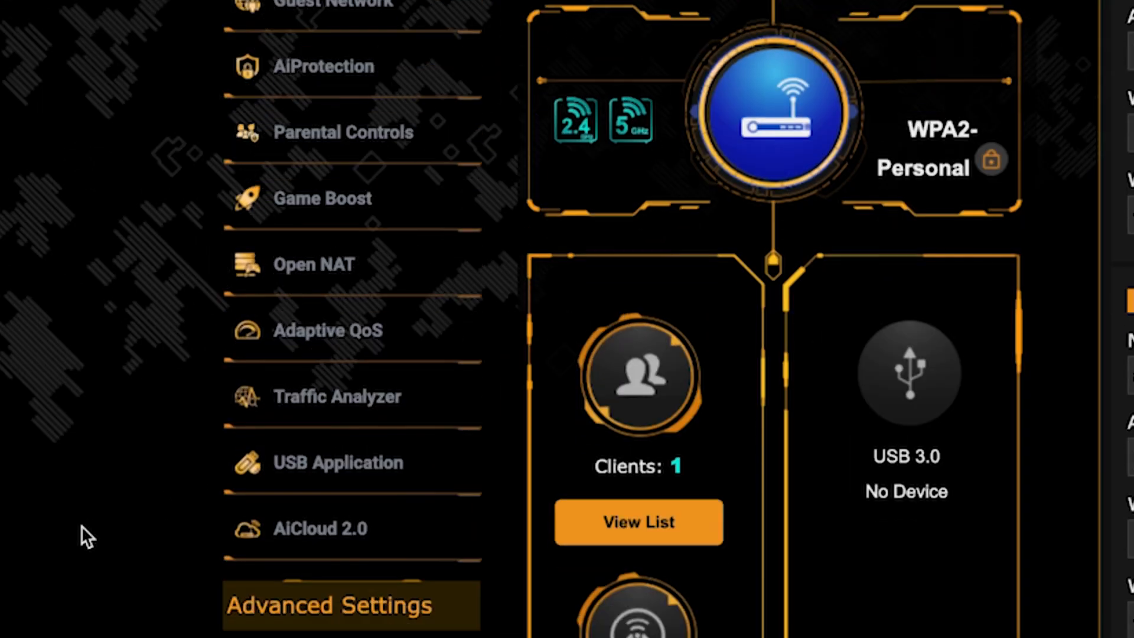
{"action": "scroll", "coordinate": [80, 525], "scroll_direction": "down", "scroll_amount": 5}
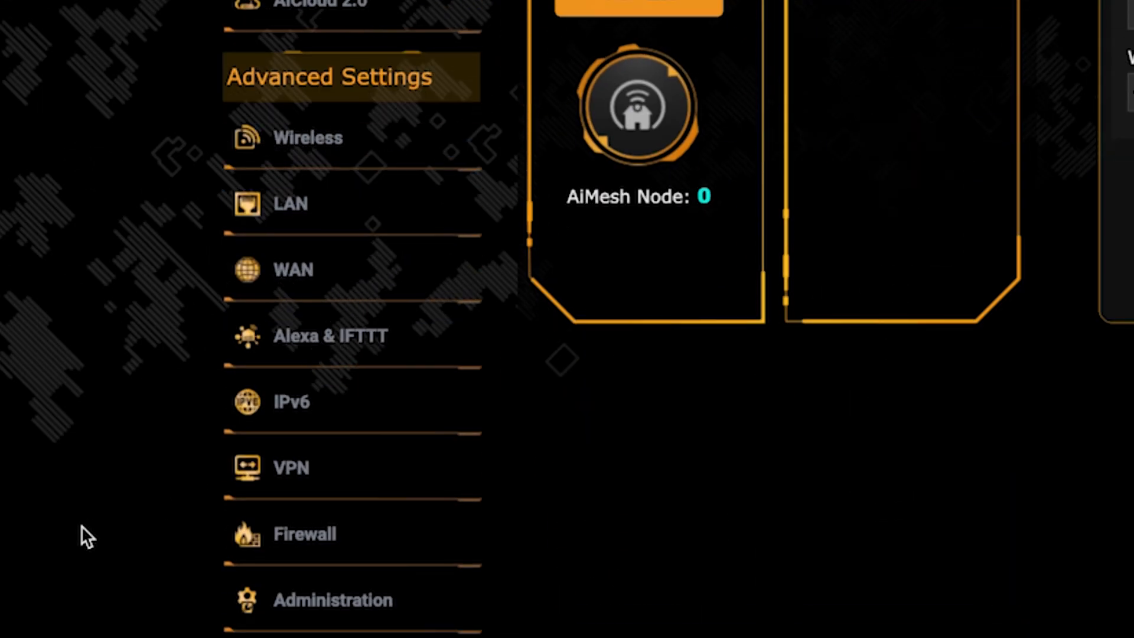
{"action": "left_click", "coordinate": [372, 286]}
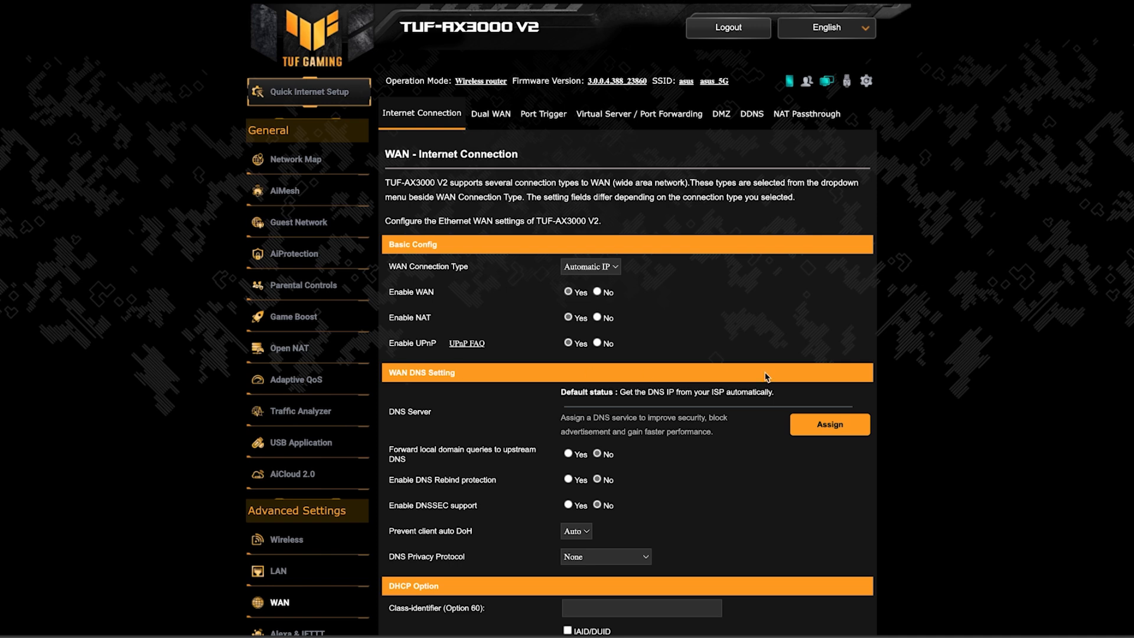
{"action": "scroll", "coordinate": [975, 374], "scroll_direction": "down", "scroll_amount": 6}
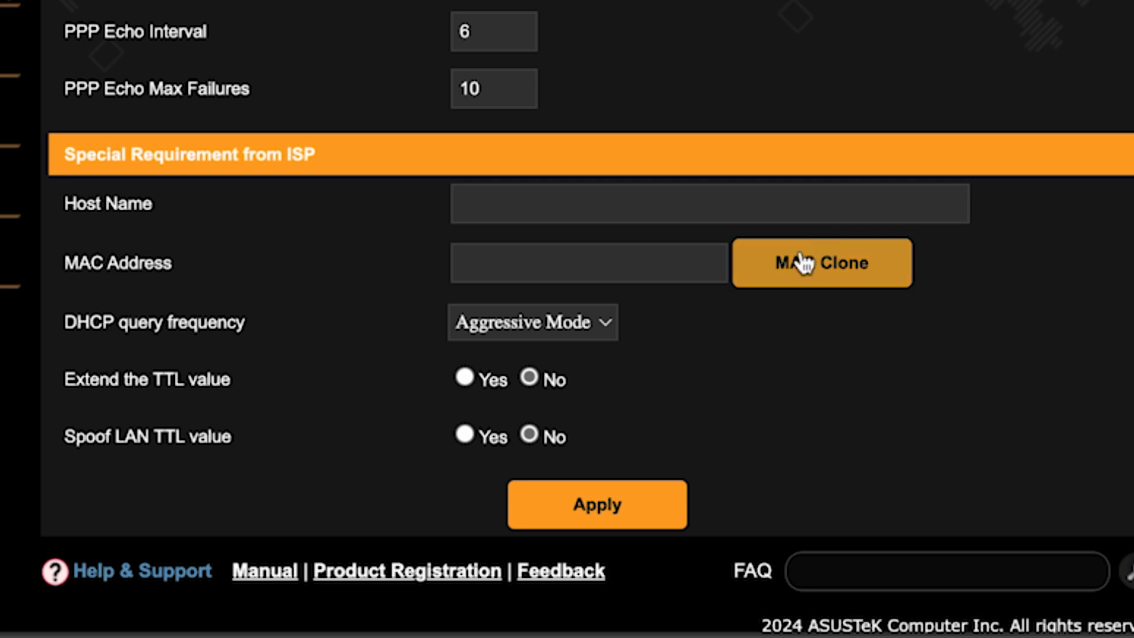
Clone this PC's MAC address into the WAN MAC Address field and apply it
{"action": "left_click", "coordinate": [803, 262]}
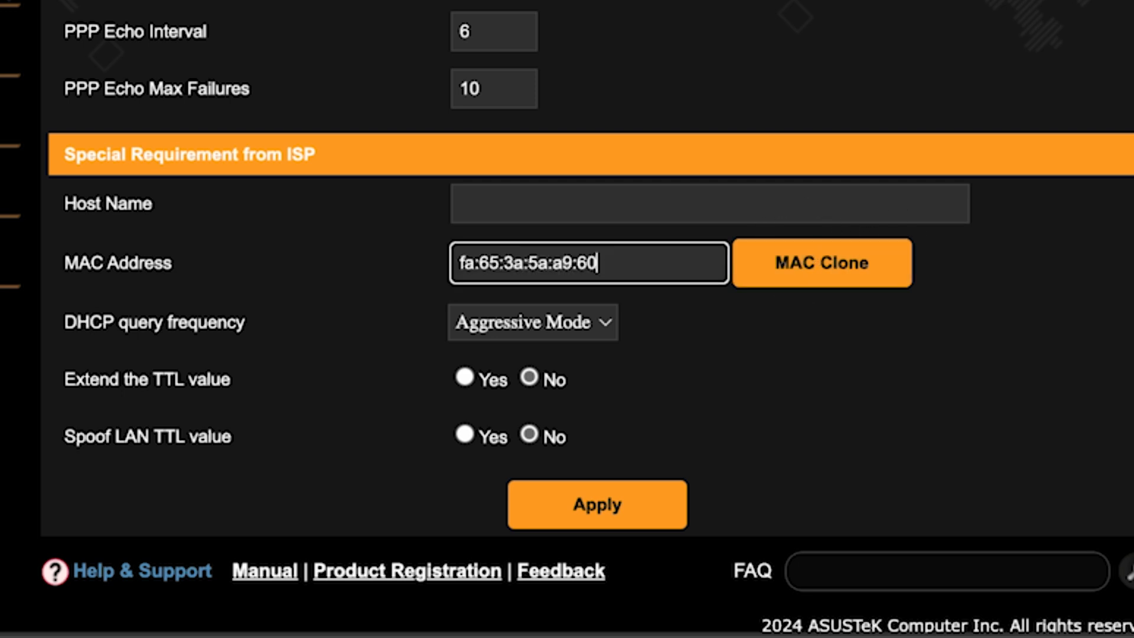
{"action": "left_click", "coordinate": [609, 505]}
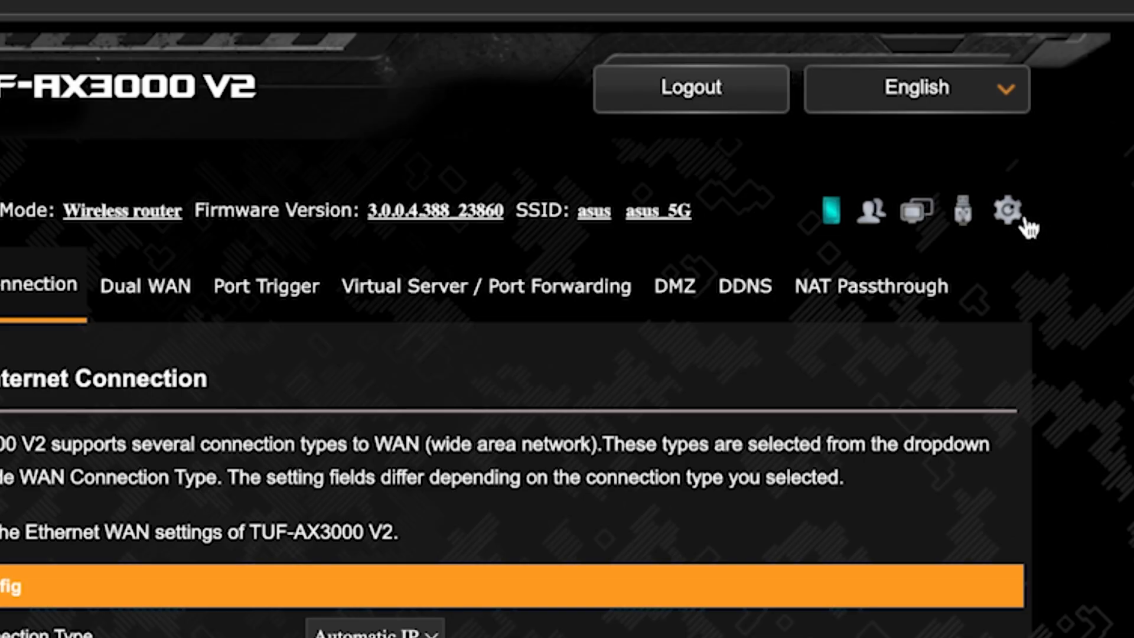
Reboot the router, then search Bing for 'fff' to confirm internet access
{"action": "left_click", "coordinate": [1010, 214]}
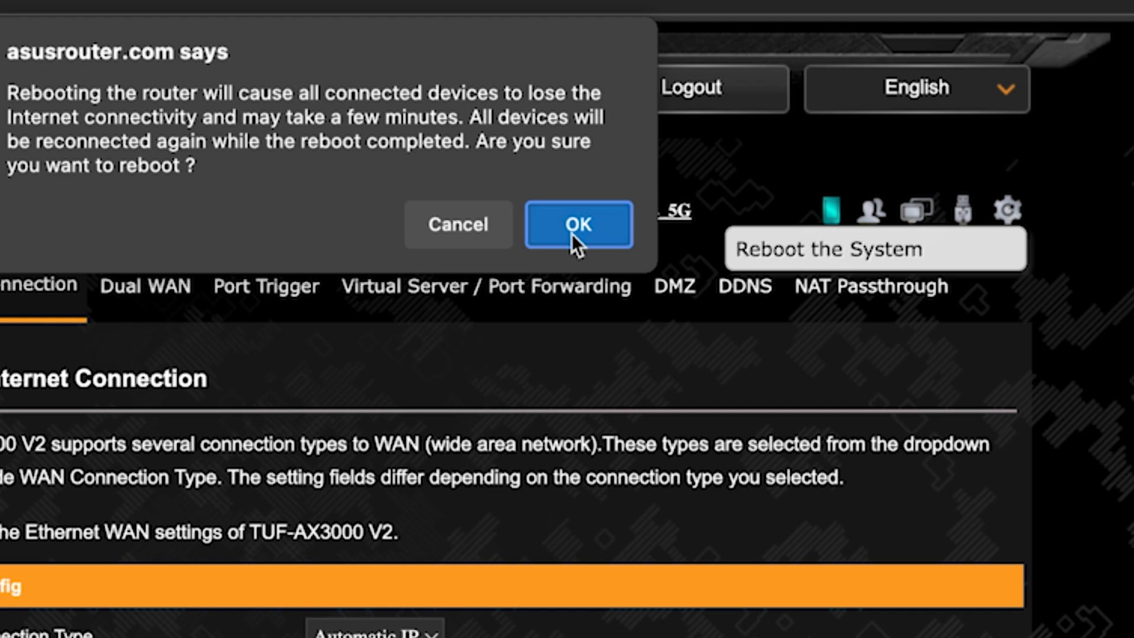
{"action": "left_click", "coordinate": [572, 233]}
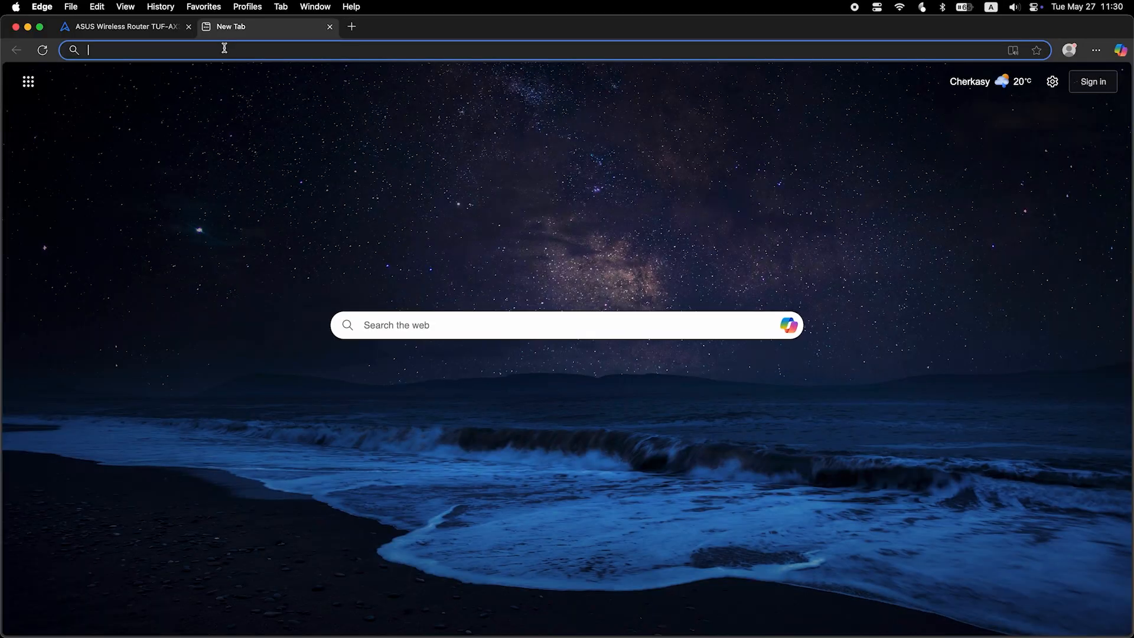
{"action": "type", "text": "fff"}
{"action": "key", "text": "Return"}
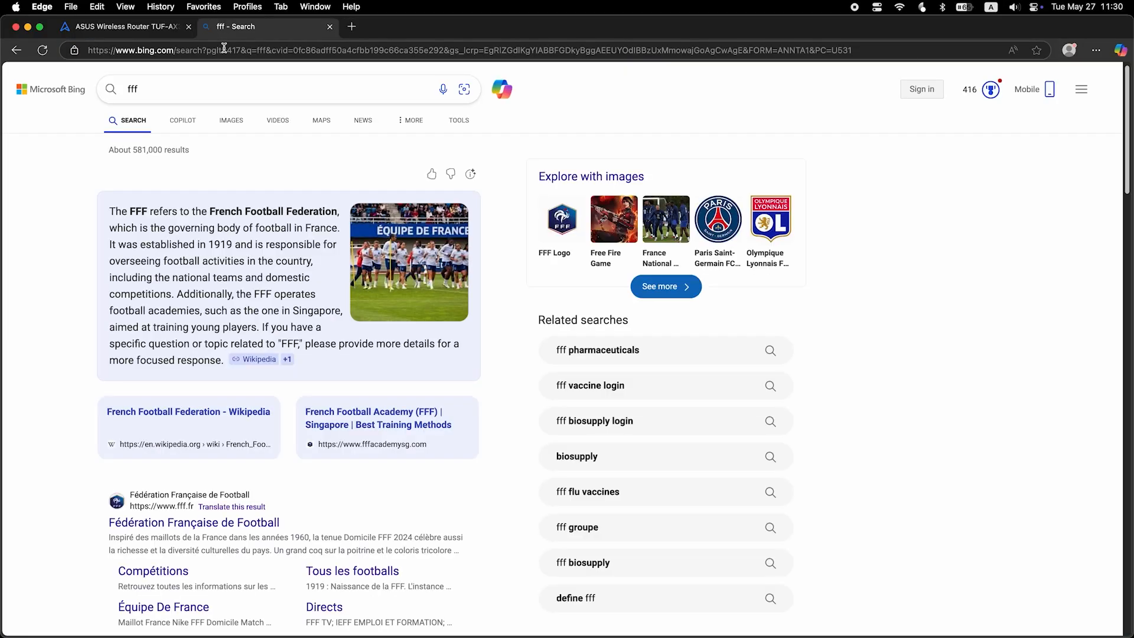